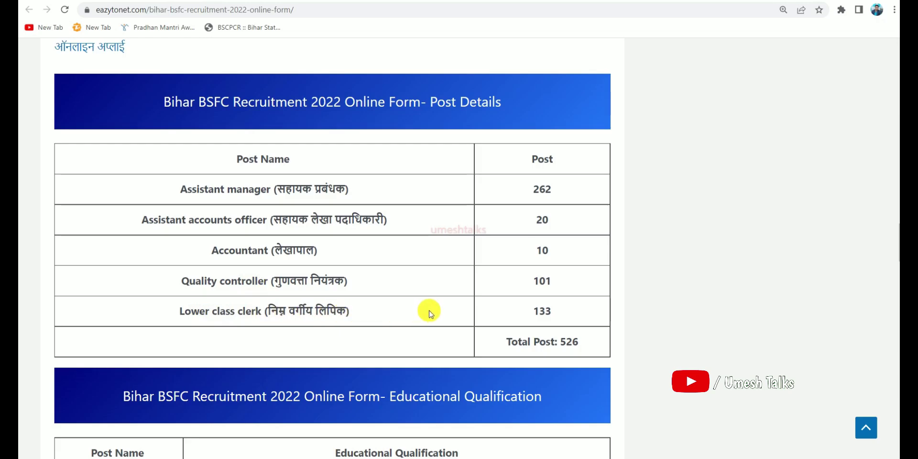
# - Review the recruitment article's post vacancies, educational qualifications, age limits, pay scale and online application links
pyautogui.scroll(-1, 444, 306)
pyautogui.doubleClick(561, 286)
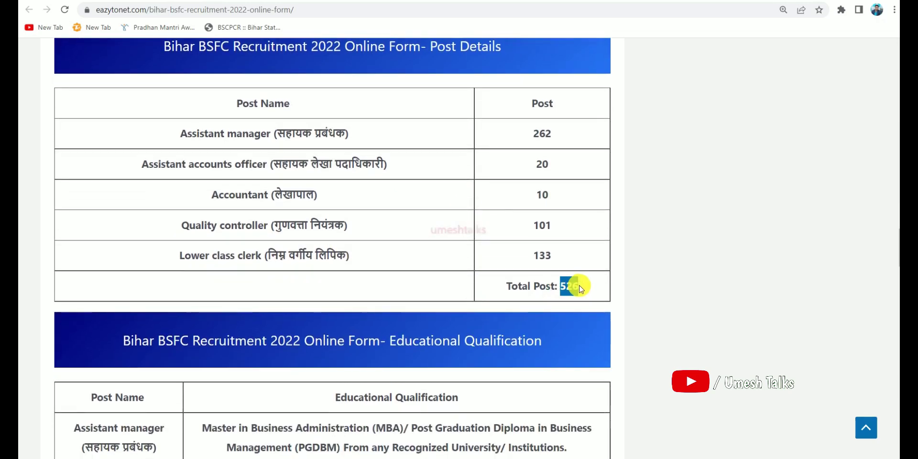
pyautogui.scroll(-4, 497, 287)
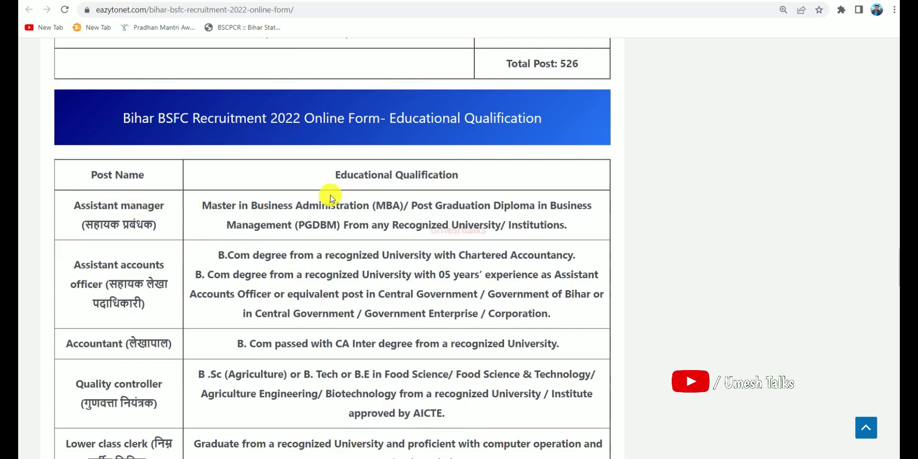
pyautogui.scroll(-1, 331, 200)
pyautogui.scroll(-1, 333, 205)
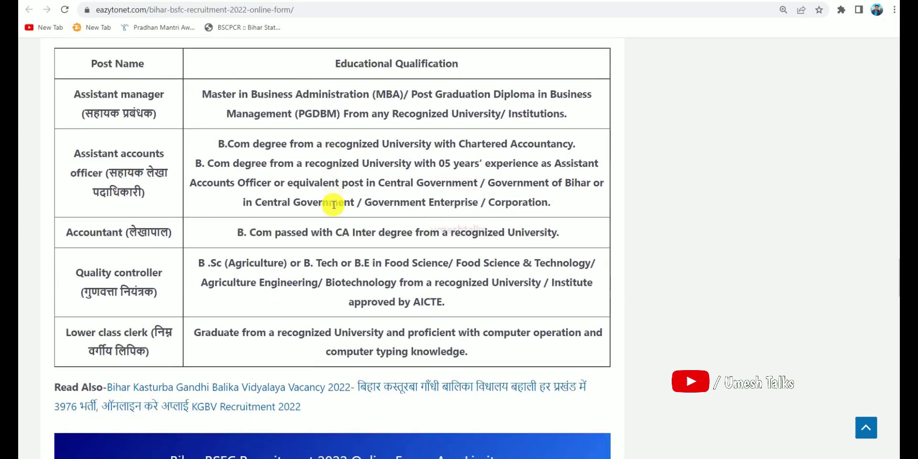
pyautogui.scroll(-7, 333, 205)
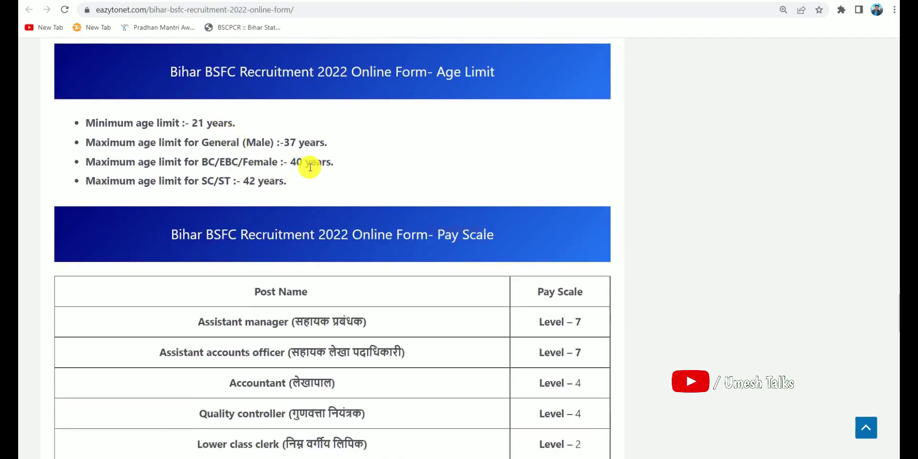
pyautogui.scroll(-2, 436, 211)
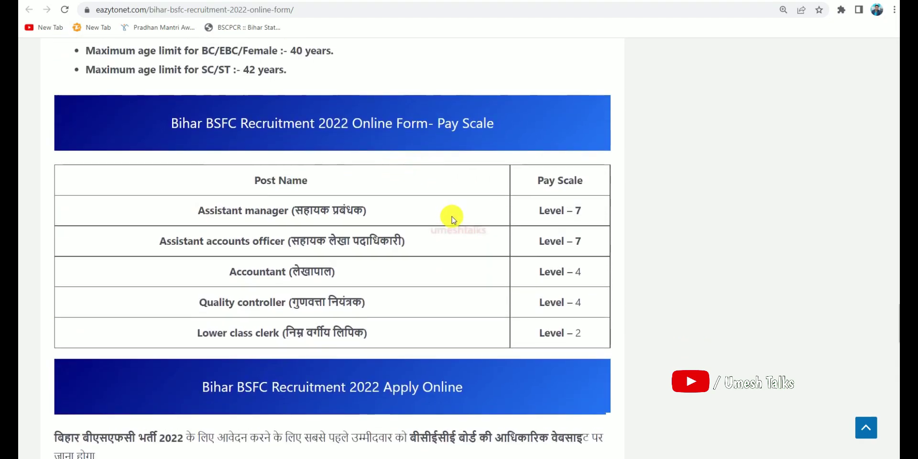
pyautogui.scroll(-9, 452, 217)
pyautogui.scroll(-4, 453, 218)
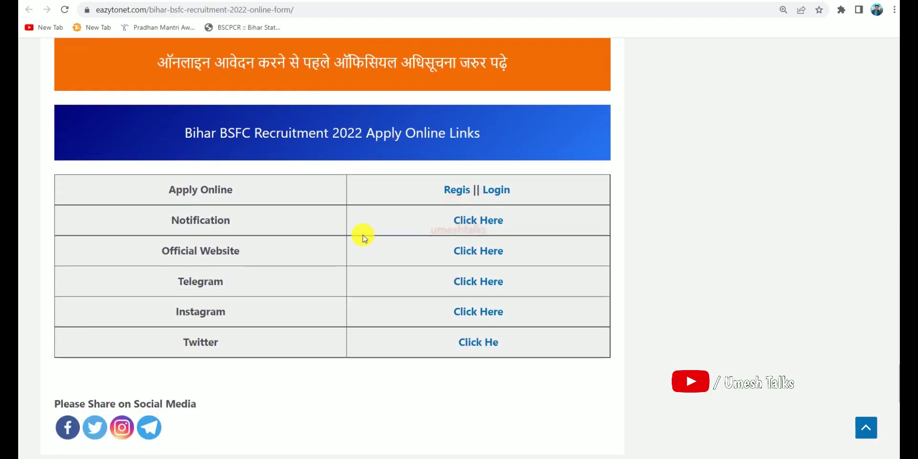
# - Open the BCECEB portal through the Apply Online row's Login link and start a new candidate registration
pyautogui.moveTo(160, 191); pyautogui.dragTo(242, 191)
pyautogui.click(530, 215)
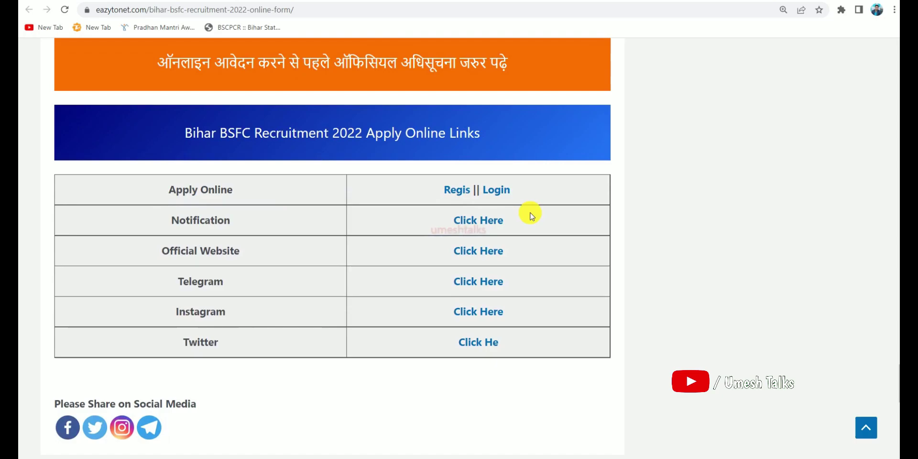
pyautogui.click(497, 190)
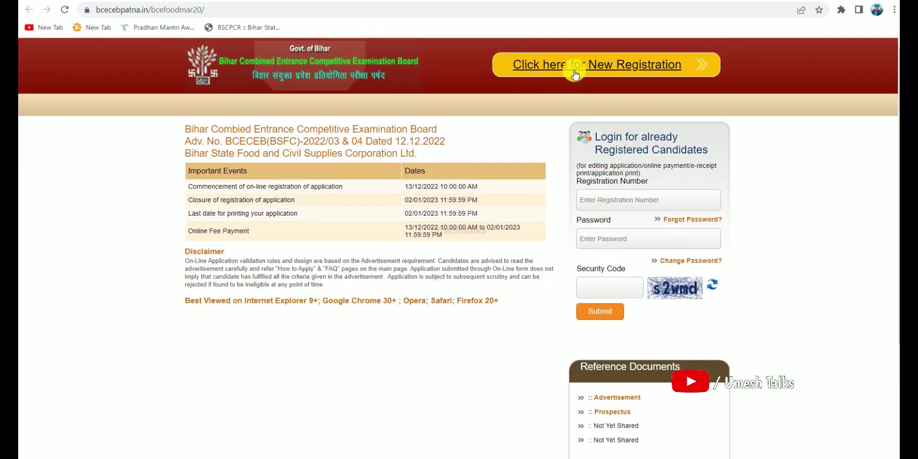
pyautogui.click(609, 67)
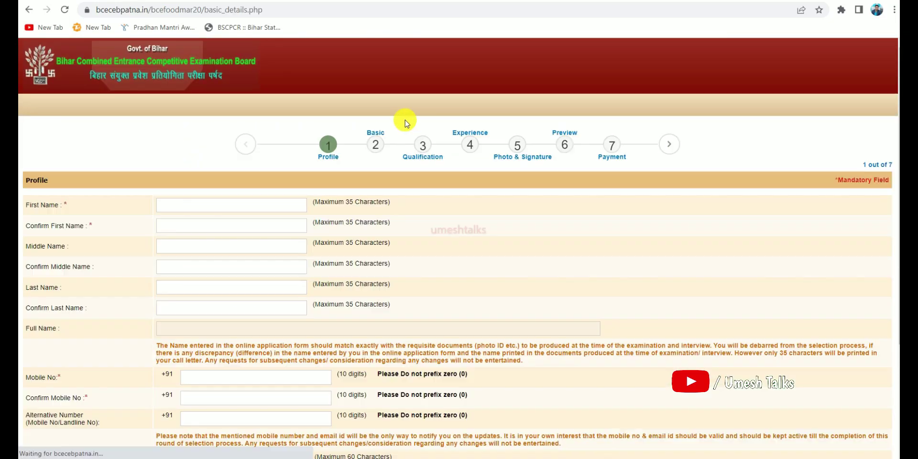
# - Fill in the Profile form's name, mobile number, email and security code fields, and save it to register
pyautogui.scroll(-1, 516, 199)
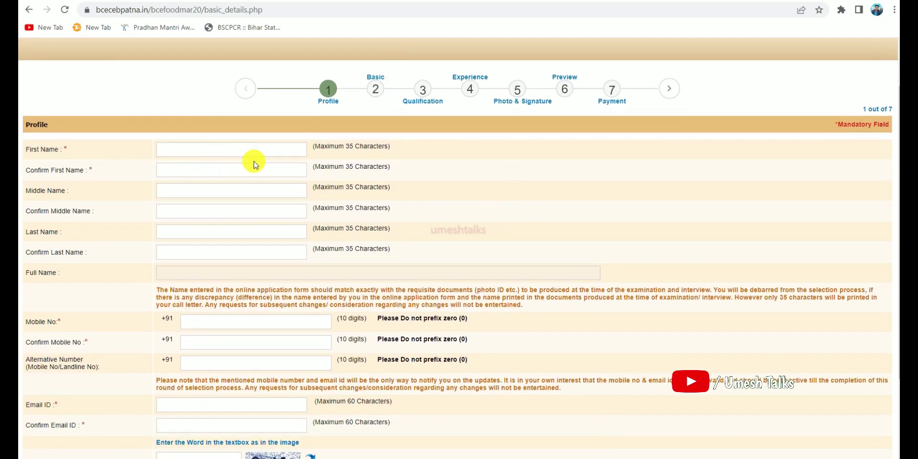
pyautogui.scroll(-1, 253, 163)
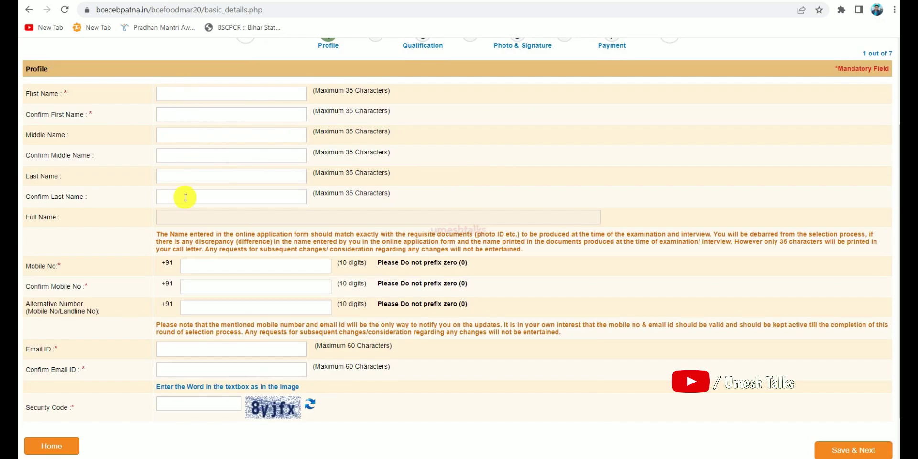
pyautogui.scroll(-1, 236, 196)
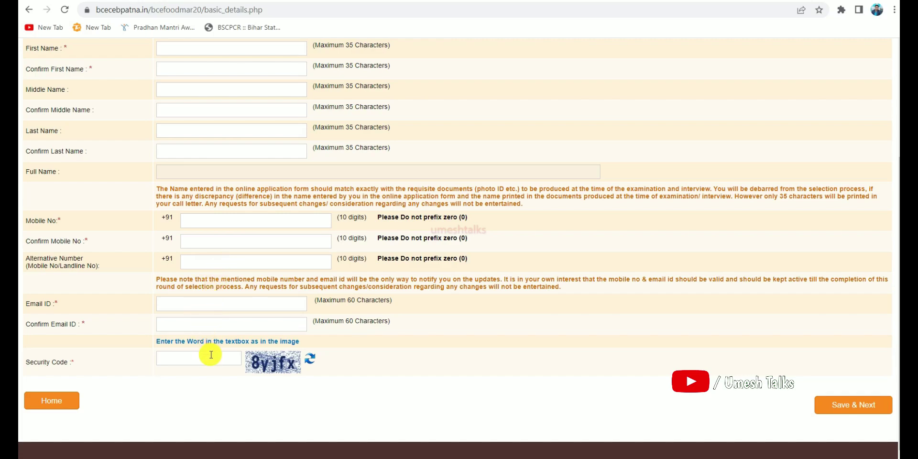
pyautogui.click(852, 406)
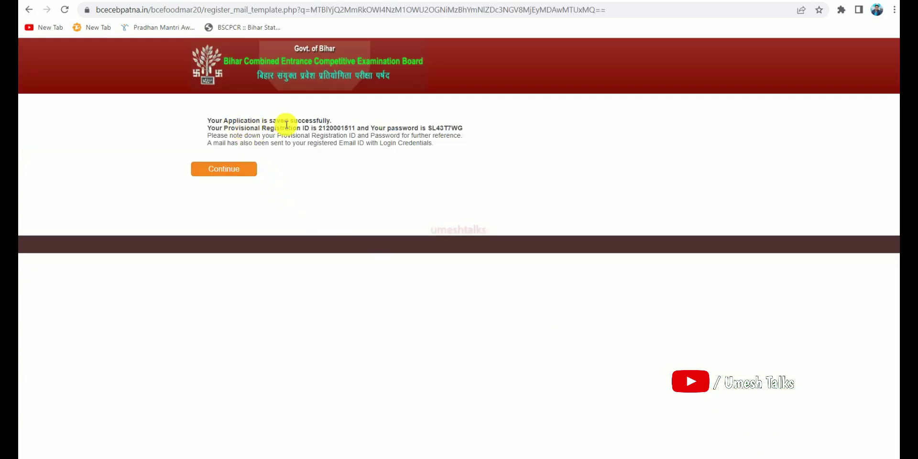
# - Highlight the issued provisional registration ID and password, and continue to the candidate login page
pyautogui.moveTo(317, 128); pyautogui.dragTo(348, 128)
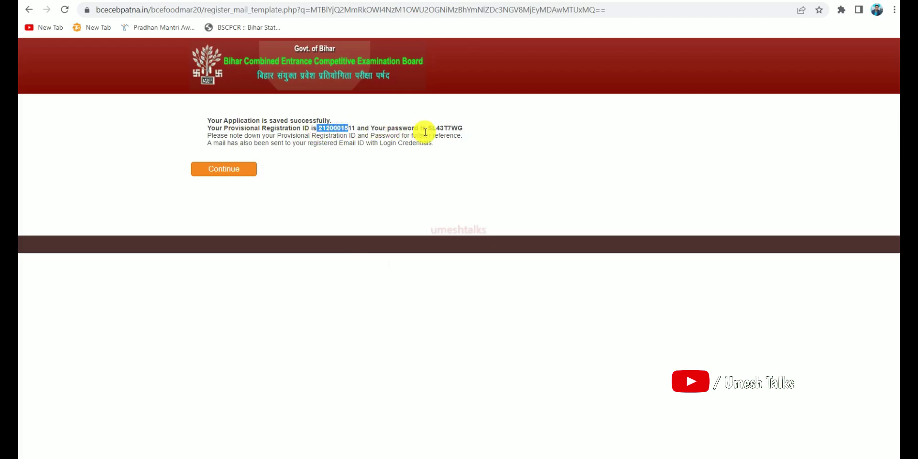
pyautogui.moveTo(428, 129); pyautogui.dragTo(463, 129)
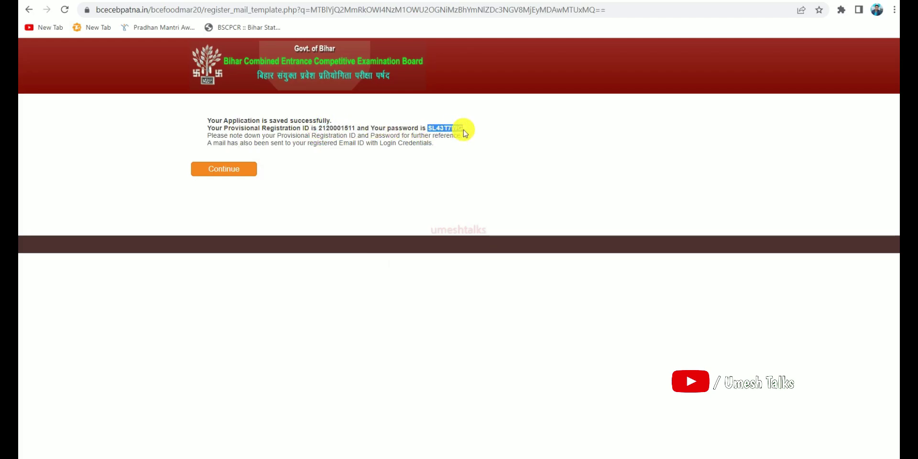
pyautogui.click(232, 172)
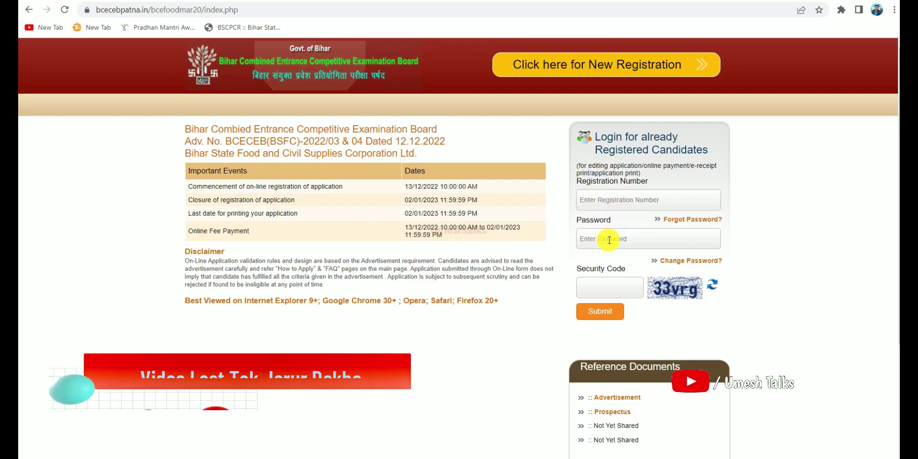
# - Log in with the registration number, password and security code, and update the account to a new password
pyautogui.click(598, 312)
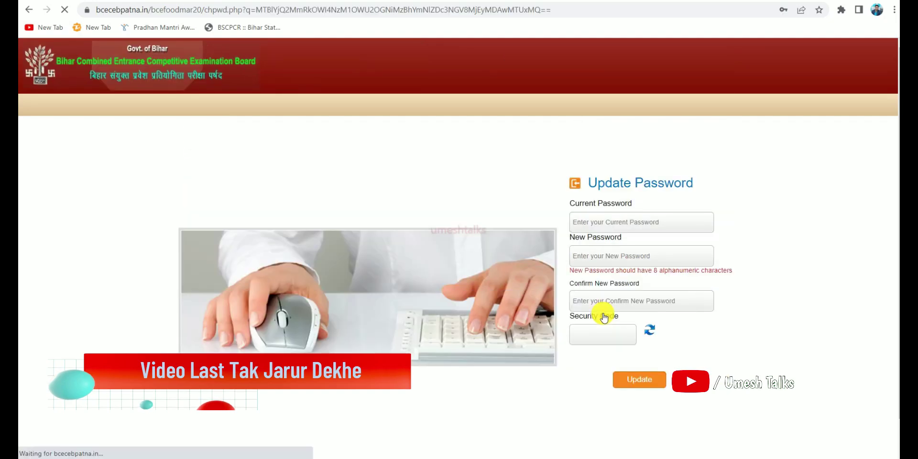
pyautogui.click(763, 197)
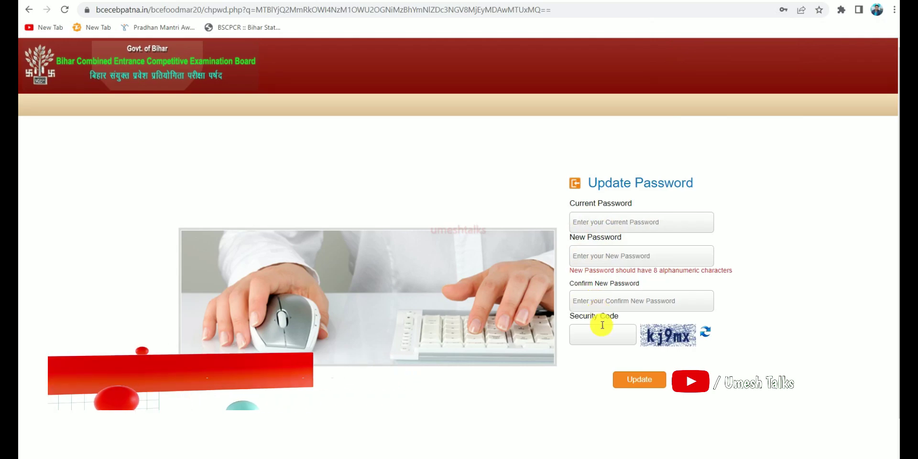
pyautogui.click(636, 385)
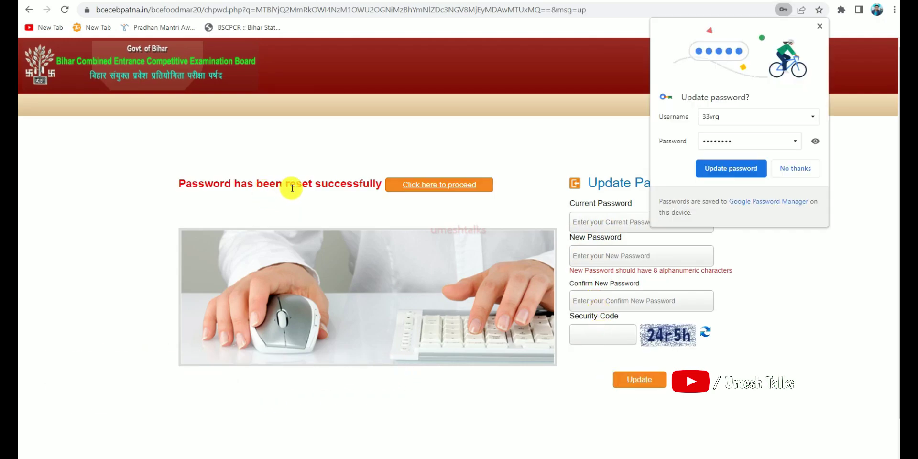
# - Log in again with the new password without updating the browser's saved one, and advance past Profile to Basic Details
pyautogui.click(438, 188)
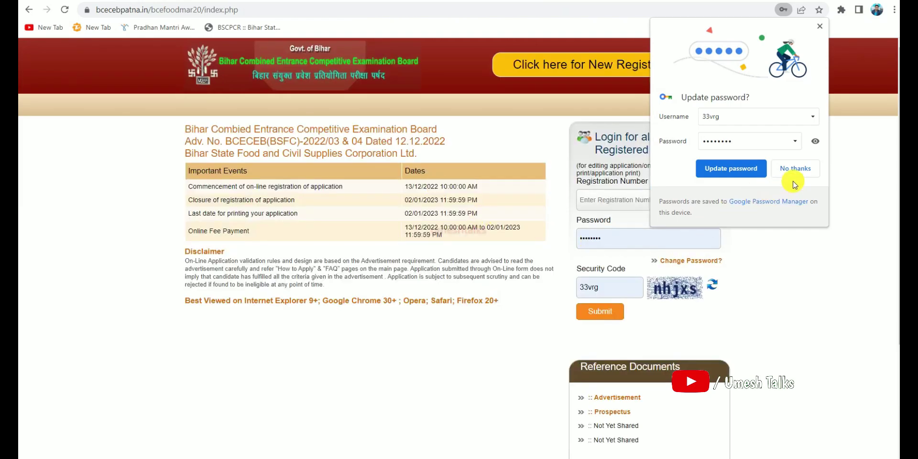
pyautogui.click(794, 185)
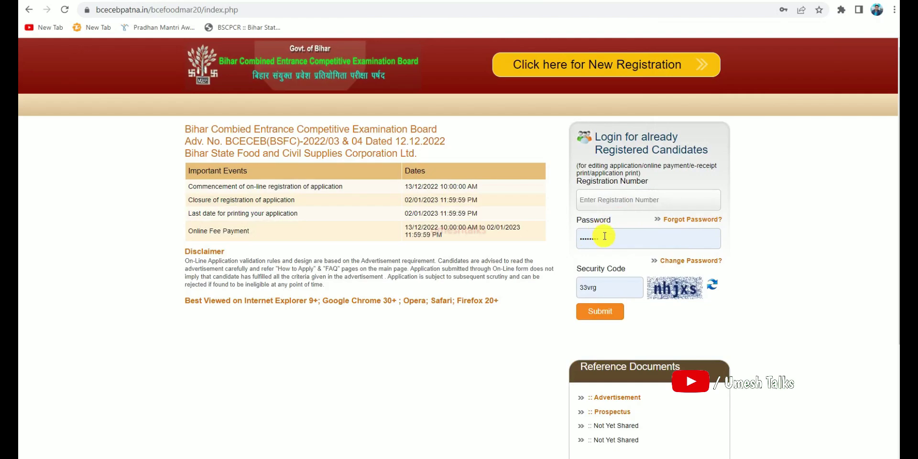
pyautogui.click(602, 317)
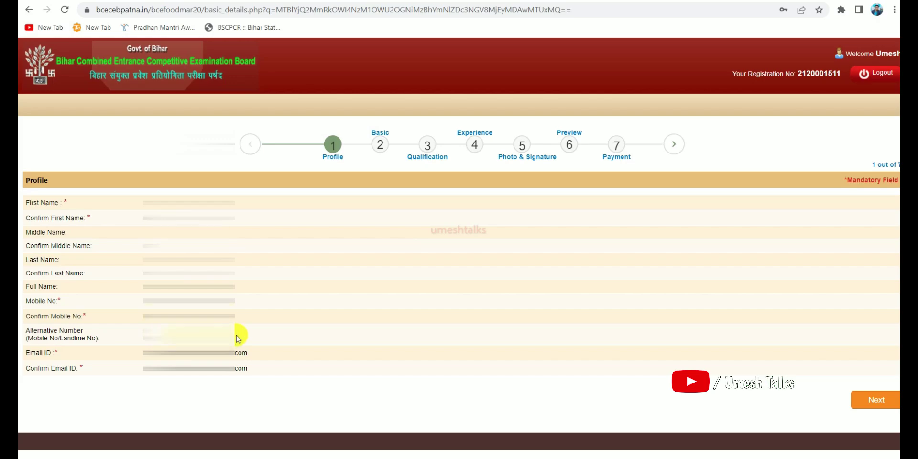
pyautogui.click(877, 400)
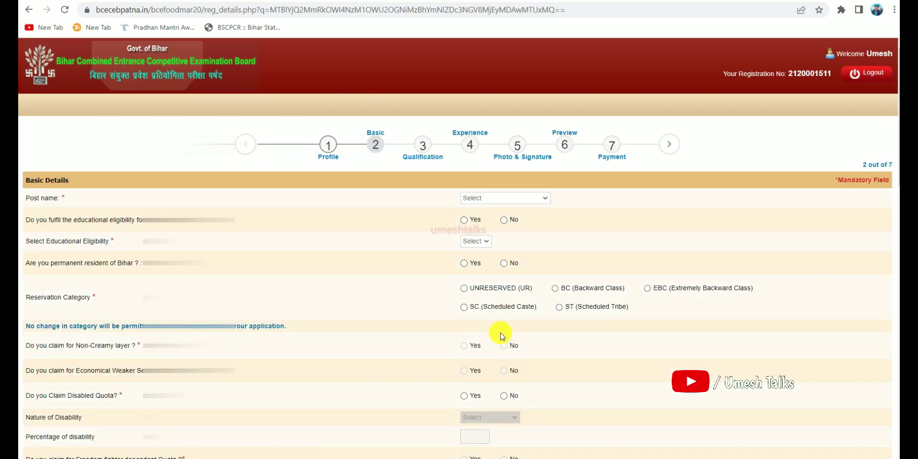
# - Choose Assistant Manager as the post name and view its educational eligibility options
pyautogui.click(472, 200)
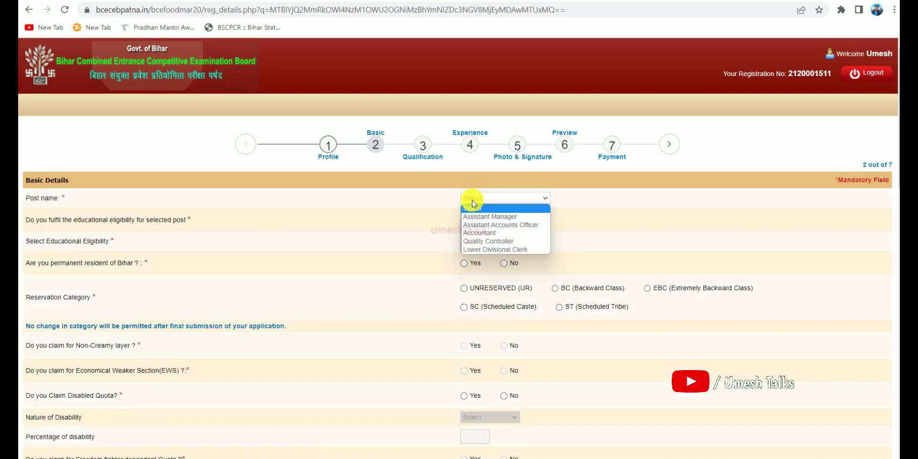
pyautogui.click(481, 224)
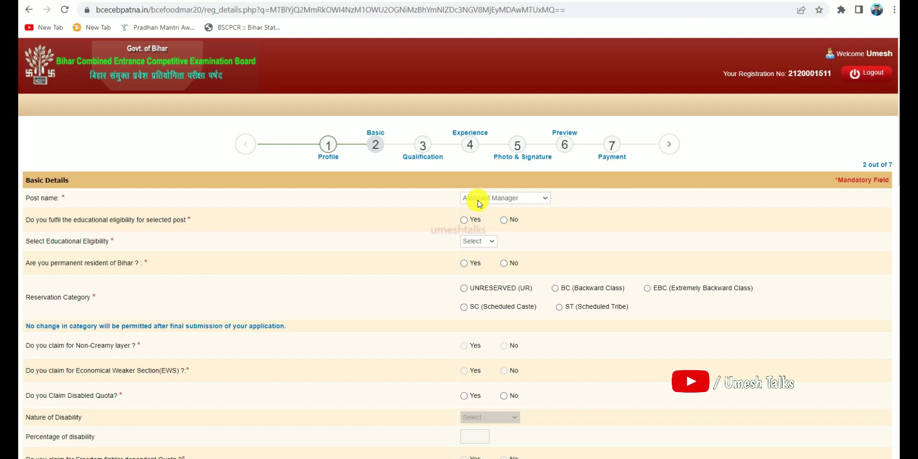
pyautogui.click(479, 242)
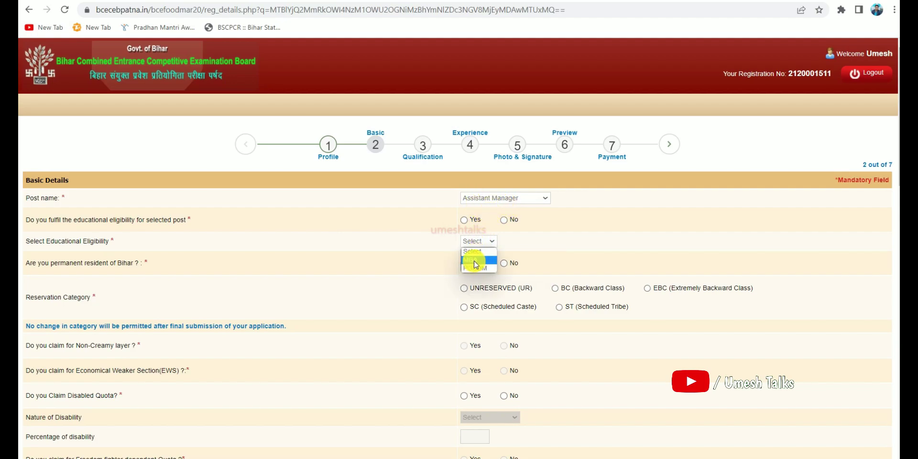
# - Set the post to Lower Divisional Clerk with eligibility "Graduation with Computer operation and typing Knowledge", and answer Yes to fulfilling the educational eligibility
pyautogui.click(478, 198)
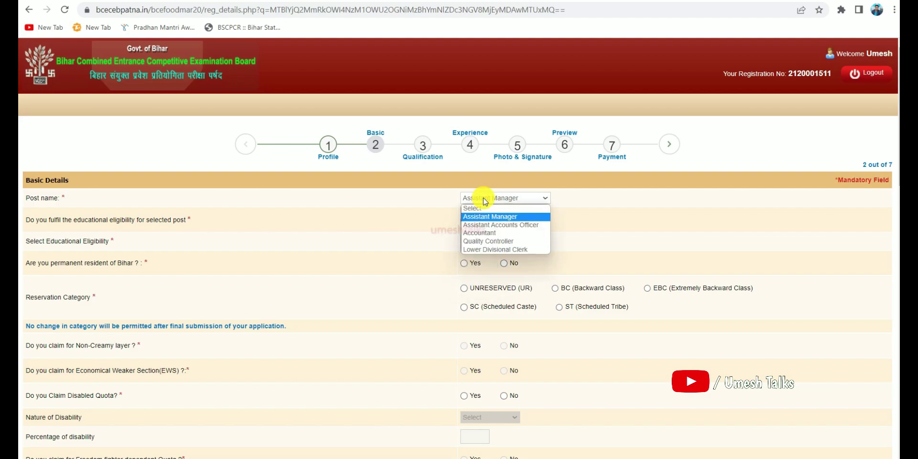
pyautogui.click(482, 249)
pyautogui.click(481, 241)
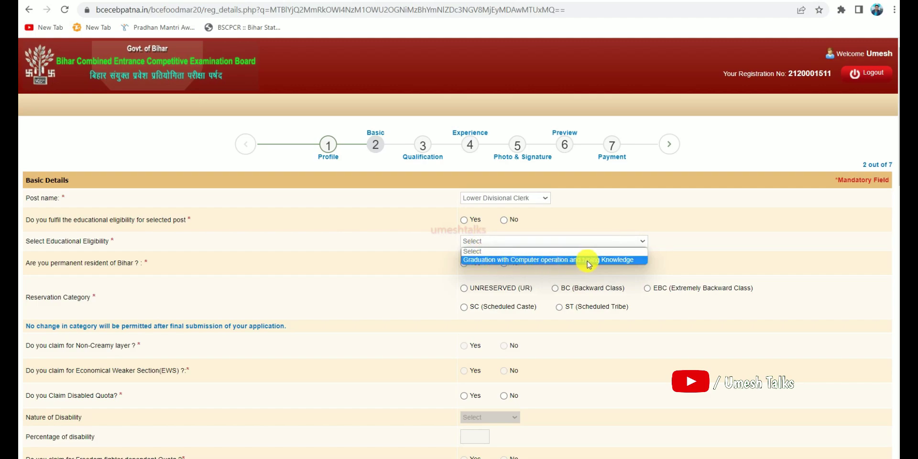
pyautogui.click(601, 260)
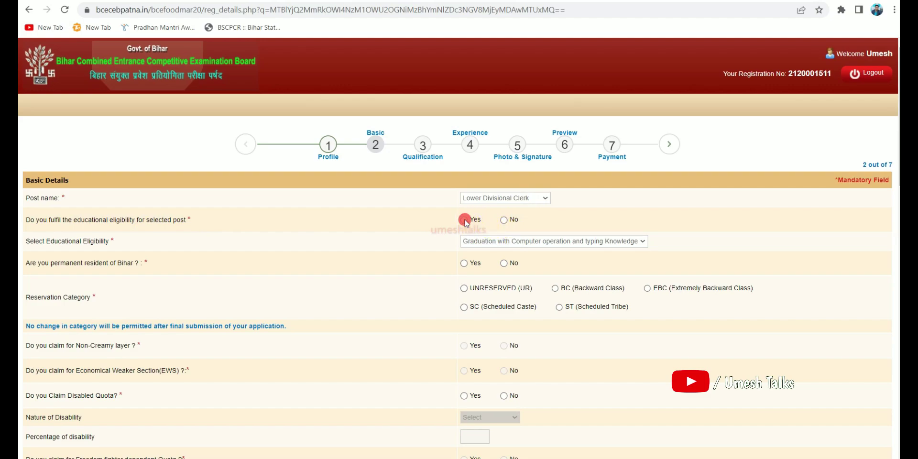
# - Answer Yes to being a permanent resident of Bihar and choose EBC (Extremely Backward Class) as the reservation category, accepting the category notice
pyautogui.scroll(-1, 543, 253)
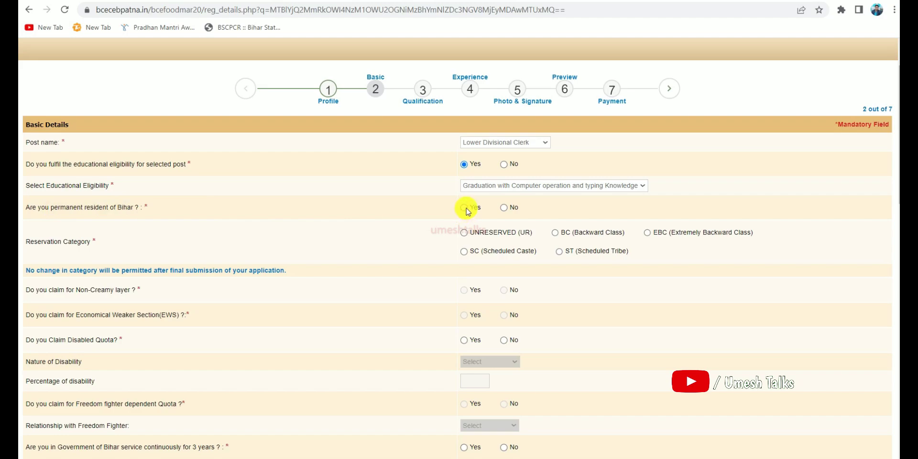
pyautogui.click(505, 208)
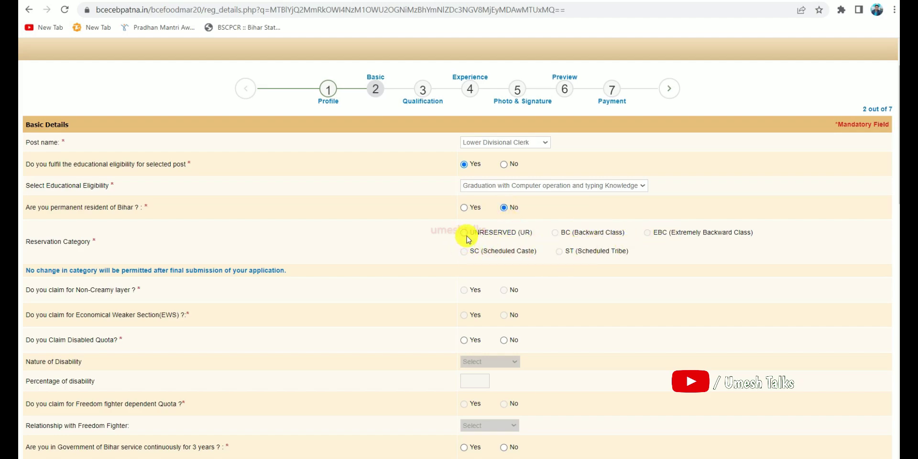
pyautogui.click(464, 208)
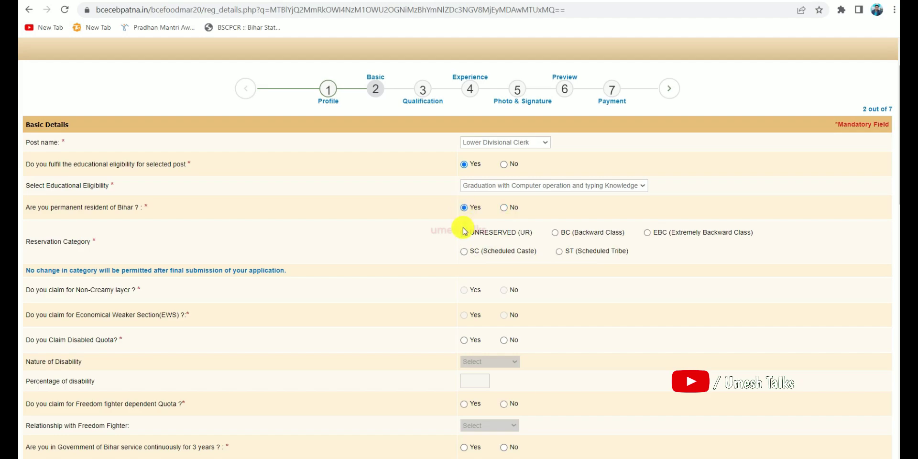
pyautogui.click(647, 233)
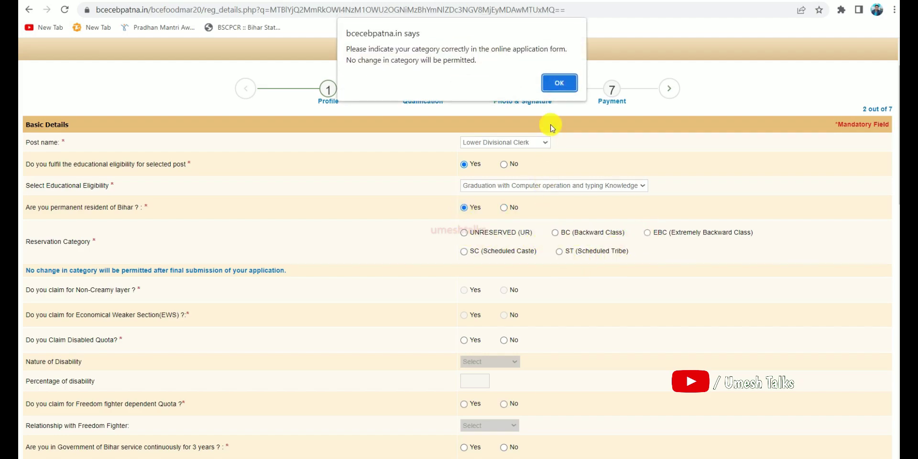
pyautogui.click(558, 82)
pyautogui.scroll(-1, 607, 248)
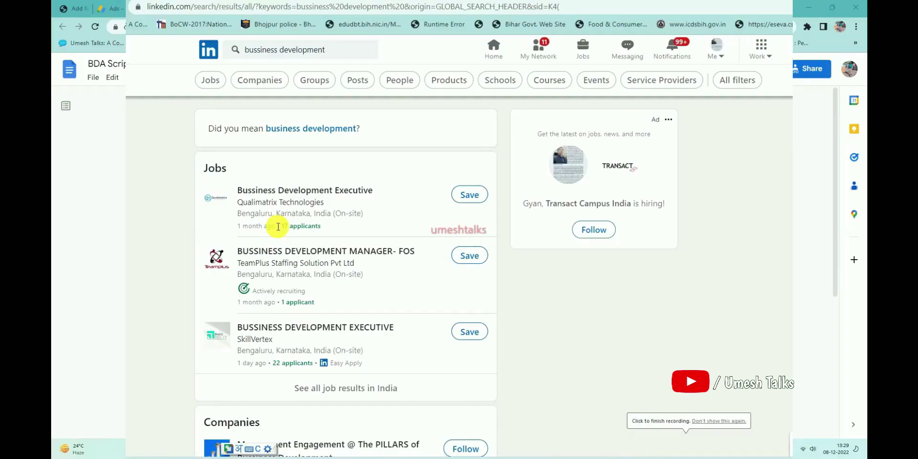
pyautogui.scroll(-6, 277, 226)
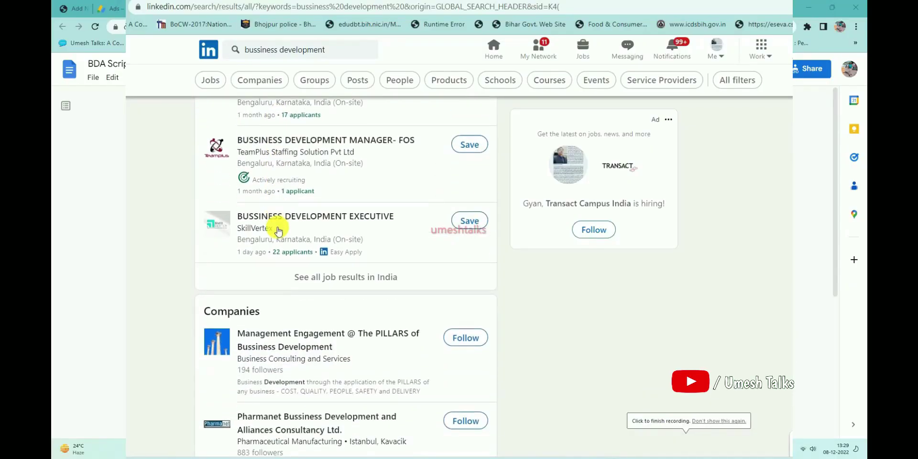
# - Look through the LinkedIn search results for "bussiness development" and view the Business courses for the Relevel Test
pyautogui.scroll(-7, 279, 232)
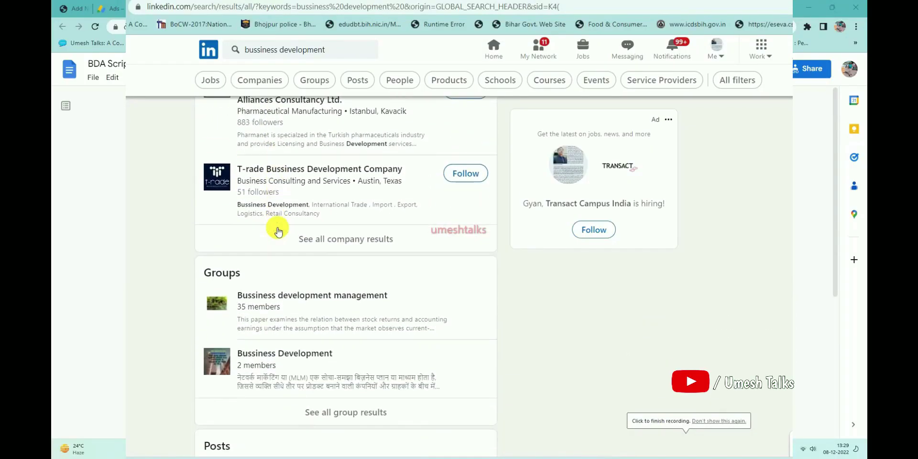
pyautogui.scroll(-7, 278, 231)
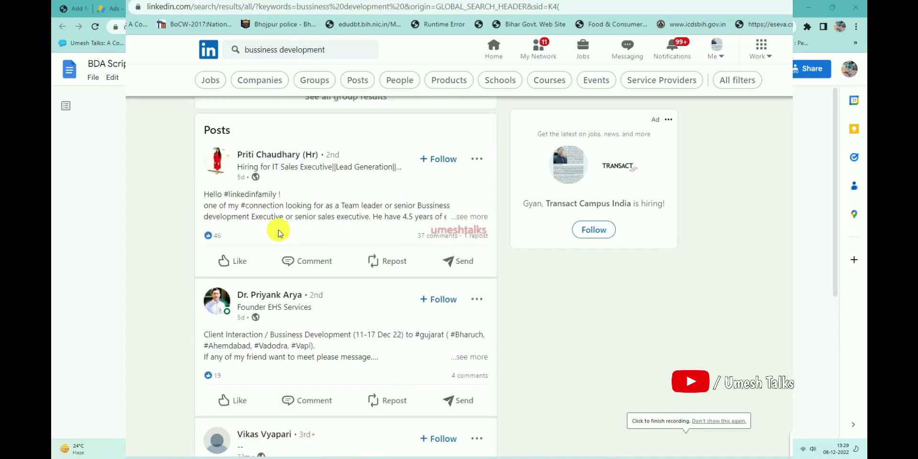
pyautogui.scroll(-8, 278, 233)
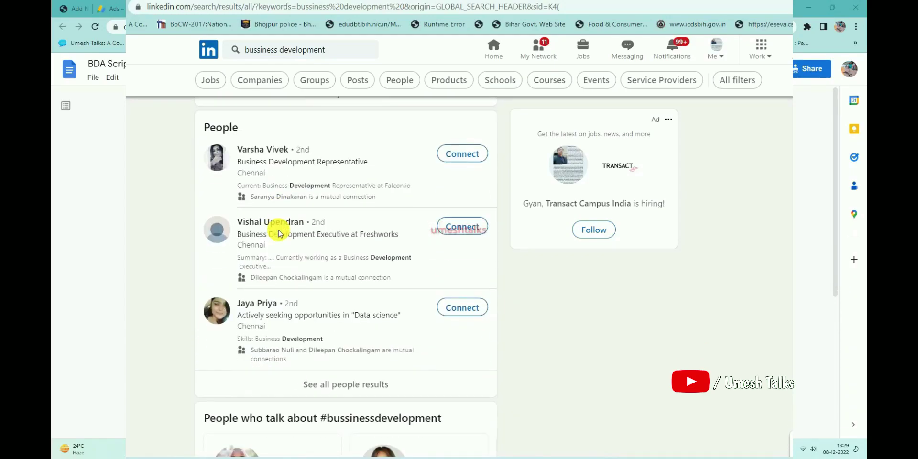
pyautogui.scroll(-8, 278, 232)
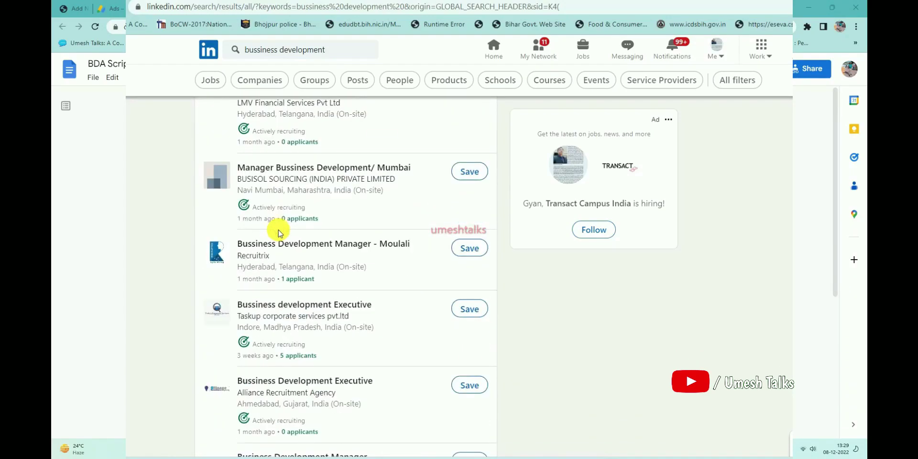
pyautogui.scroll(-3, 280, 233)
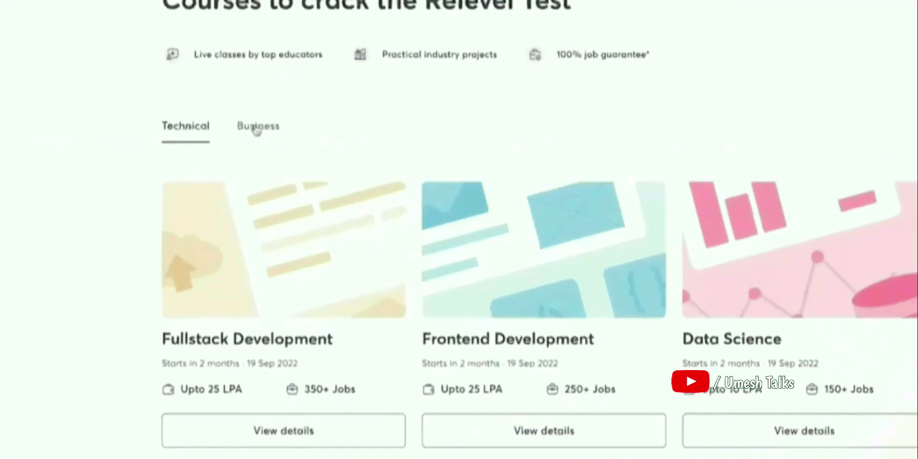
pyautogui.click(237, 135)
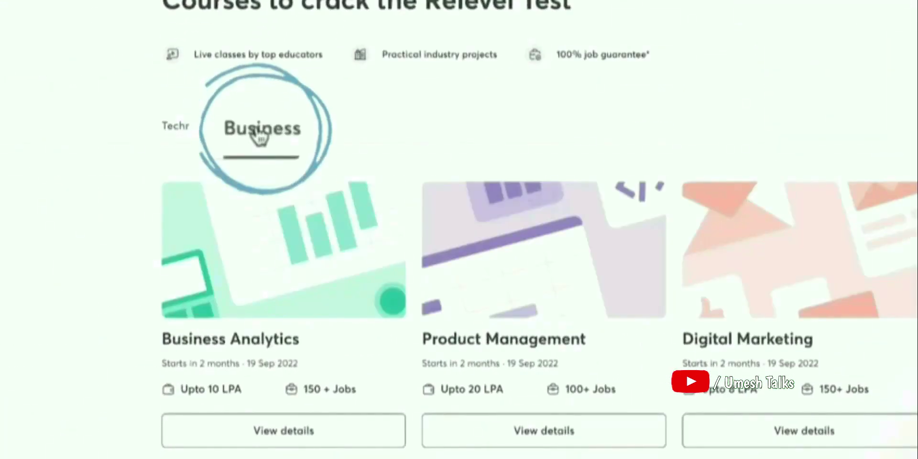
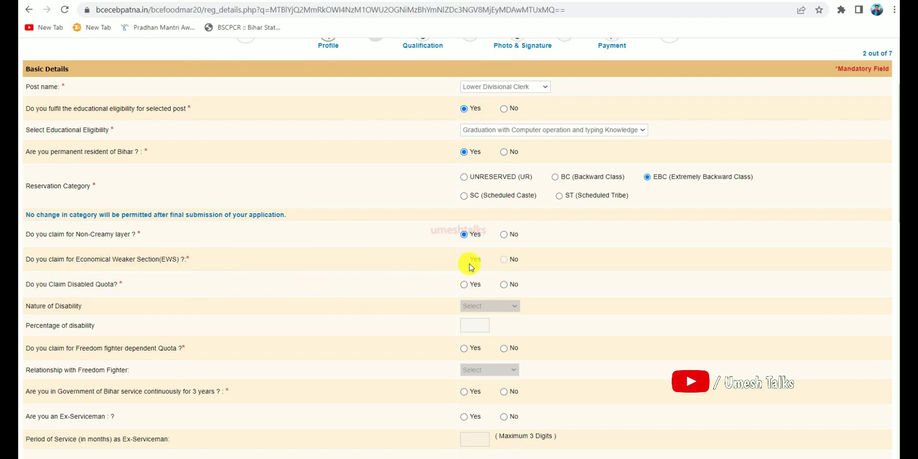
# - Answer No to the disabled quota, freedom fighter dependent quota, three years' Government of Bihar service and Ex-Serviceman questions
pyautogui.click(503, 284)
pyautogui.scroll(-1, 540, 301)
pyautogui.scroll(-1, 543, 308)
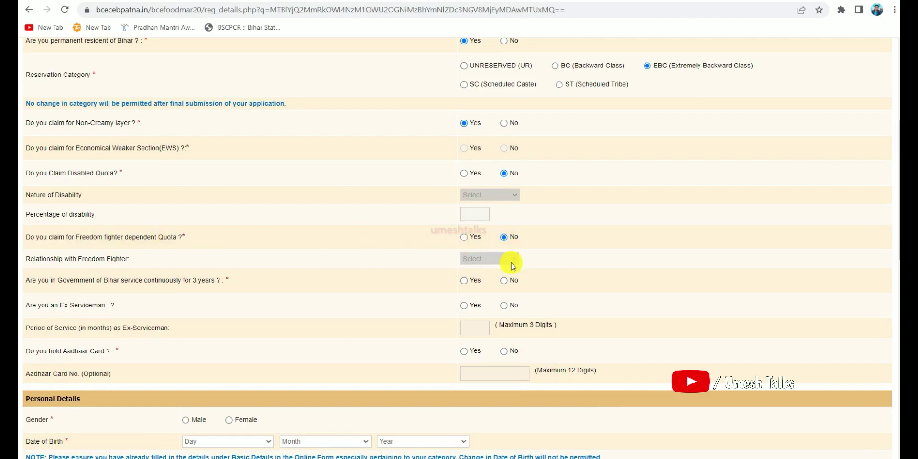
pyautogui.scroll(-1, 487, 266)
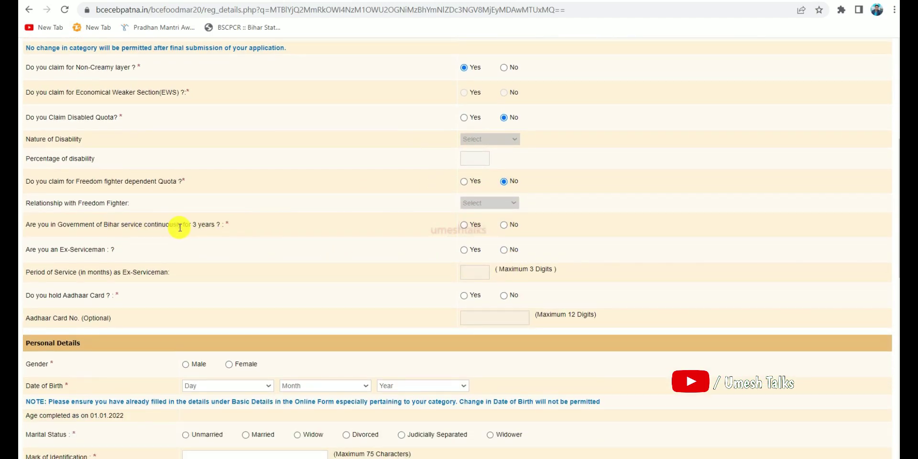
pyautogui.click(504, 227)
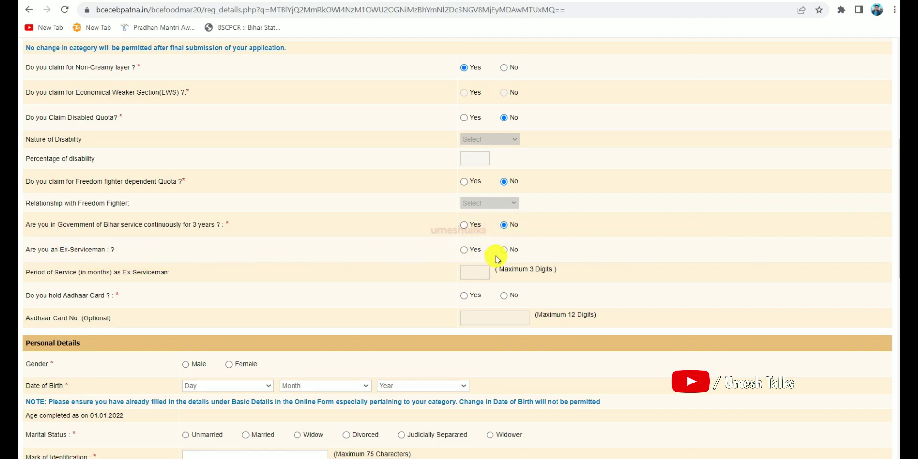
pyautogui.scroll(-1, 493, 265)
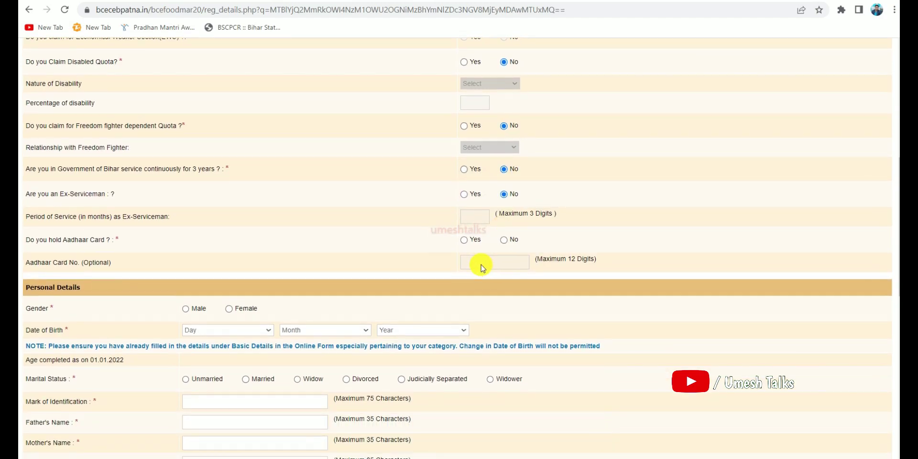
# - Try both answers to the Aadhaar Card question and settle on No
pyautogui.click(464, 240)
pyautogui.click(504, 239)
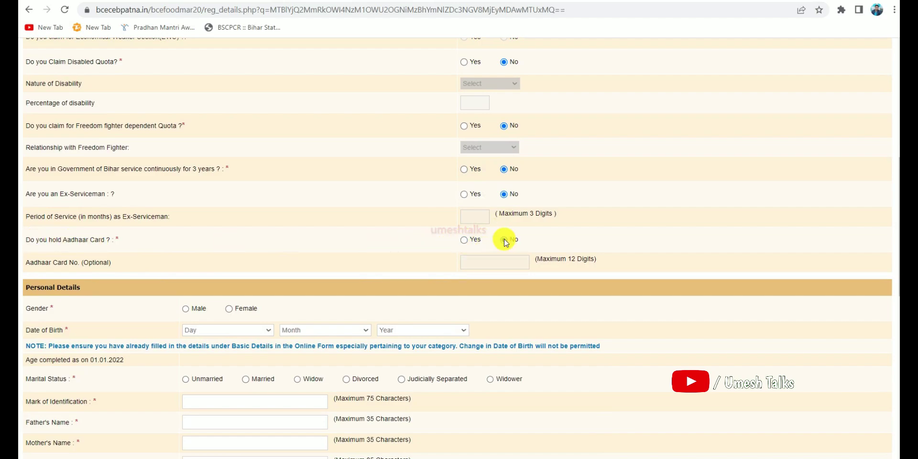
pyautogui.click(464, 241)
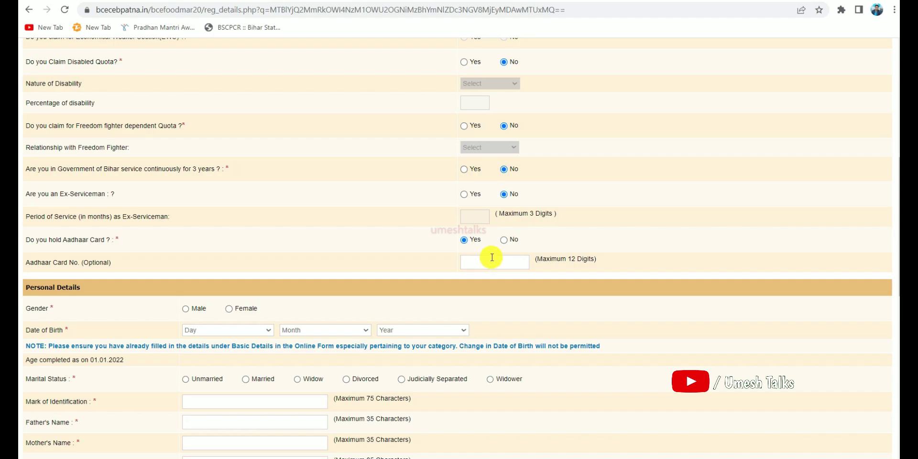
pyautogui.click(504, 240)
# - In Personal Details, set the gender to Male, fill in the date of birth and set the marital status to Unmarried
pyautogui.scroll(-1, 460, 269)
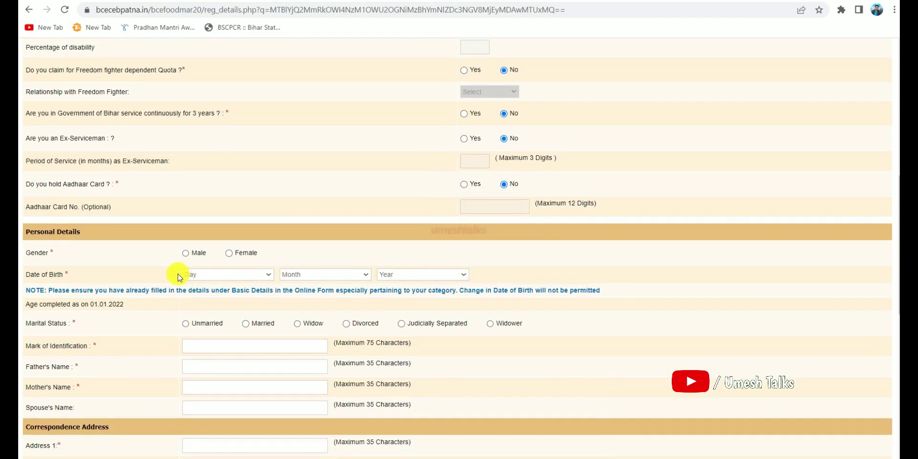
pyautogui.scroll(-1, 178, 277)
pyautogui.scroll(-1, 180, 227)
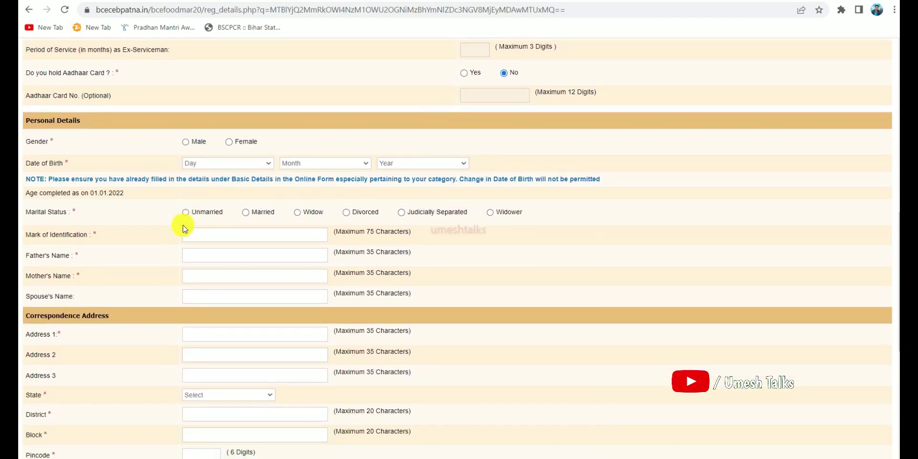
pyautogui.click(185, 142)
pyautogui.click(226, 163)
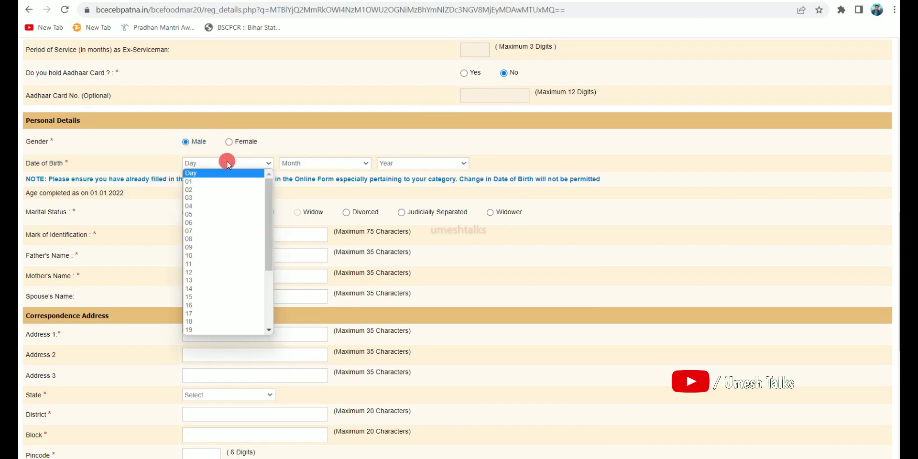
pyautogui.click(205, 255)
pyautogui.click(301, 163)
pyautogui.click(299, 189)
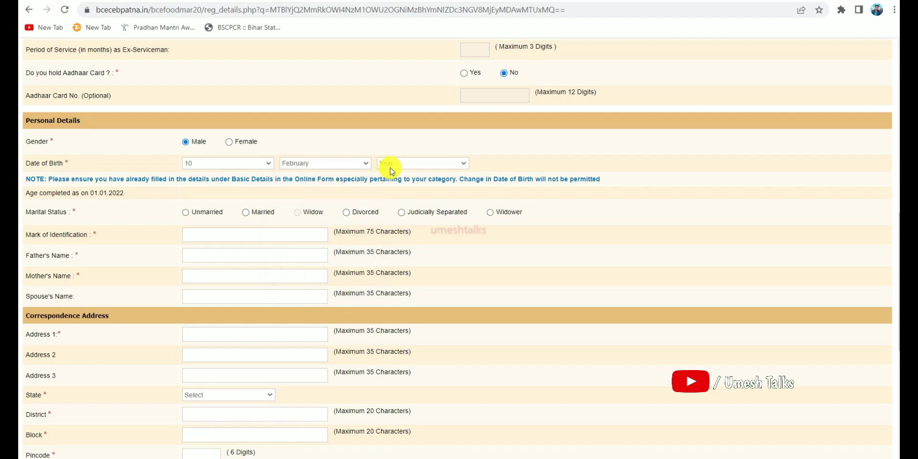
pyautogui.click(390, 164)
pyautogui.click(395, 205)
pyautogui.scroll(-1, 190, 180)
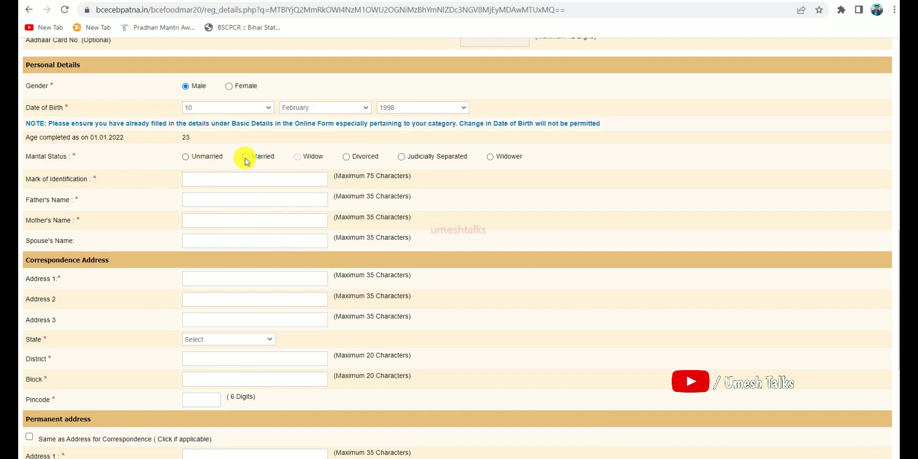
pyautogui.click(186, 157)
# - Look over the family name and address fields down to the application fee, and advance to the Qualification page
pyautogui.scroll(-1, 290, 178)
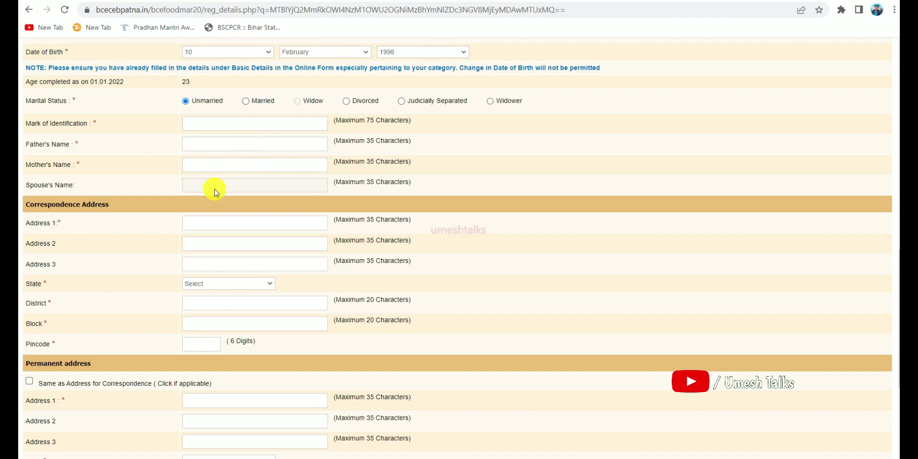
pyautogui.scroll(-1, 281, 190)
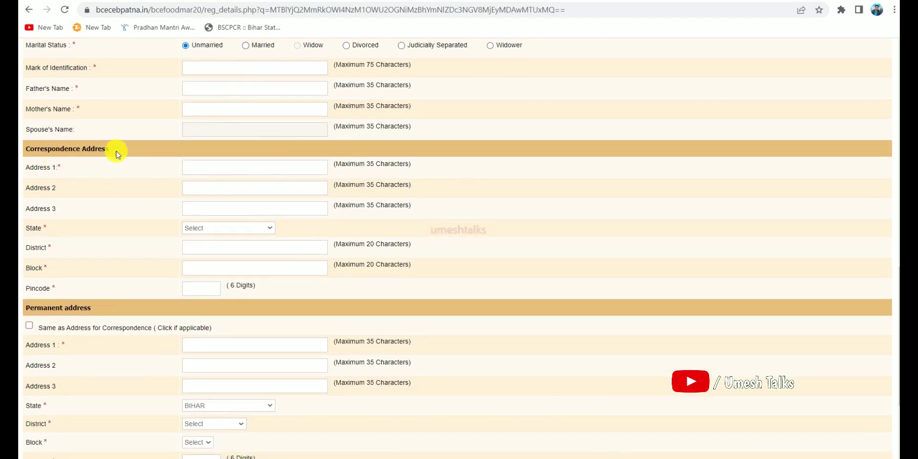
pyautogui.scroll(-2, 263, 187)
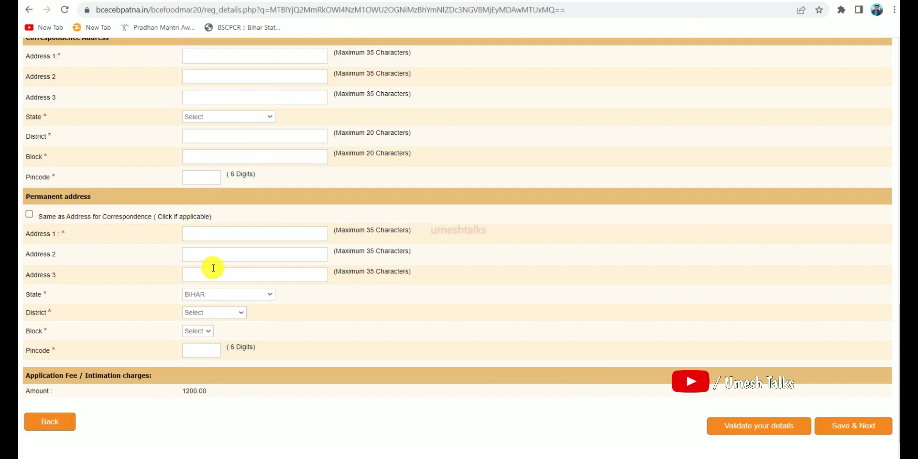
pyautogui.scroll(-1, 219, 211)
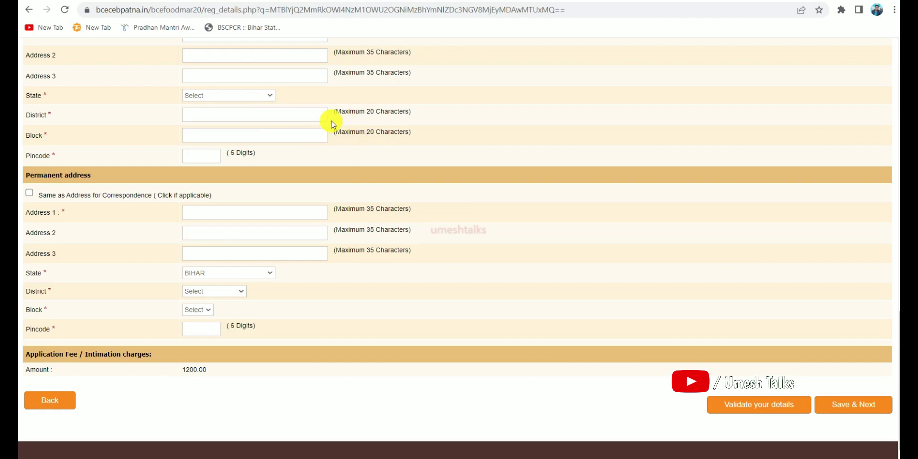
pyautogui.click(842, 406)
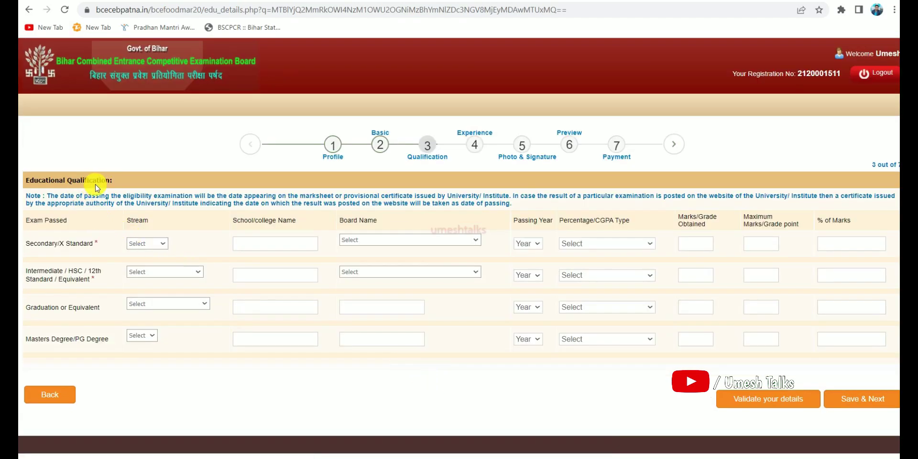
# - For Secondary/X Standard, set the stream to All Subject, the board to Bihar School Examination Board(BSEB) and the passing year to 2014
pyautogui.click(141, 245)
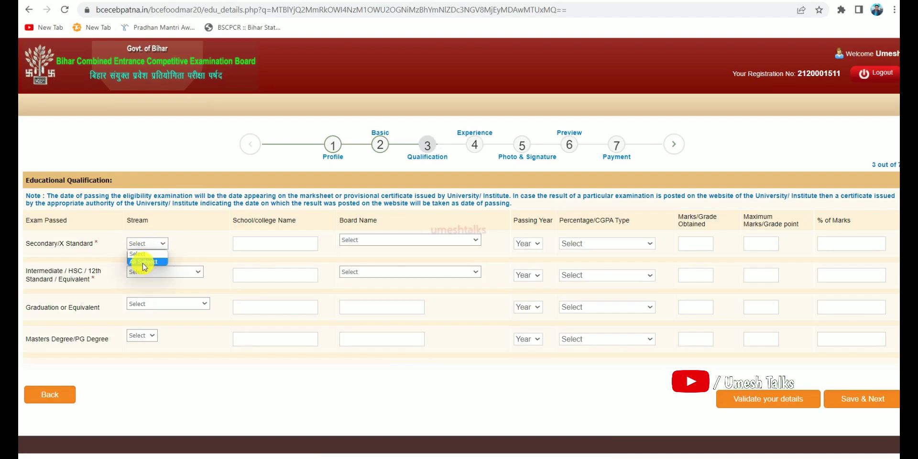
pyautogui.click(144, 261)
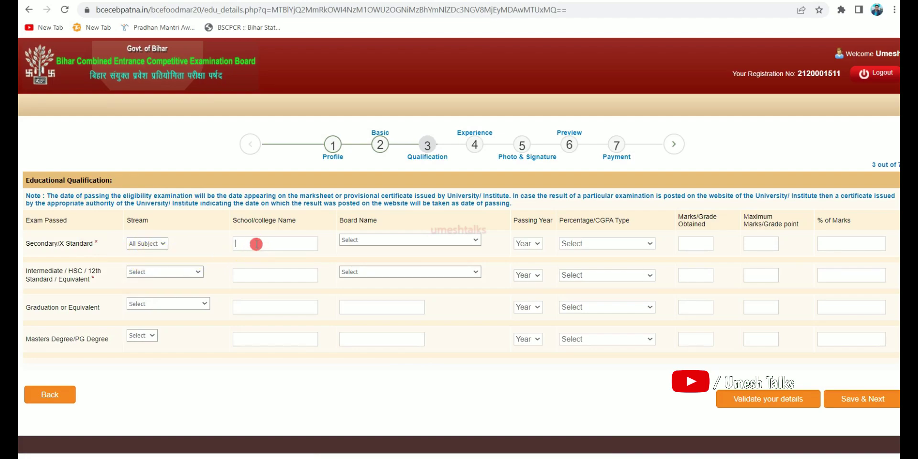
pyautogui.click(353, 240)
pyautogui.click(363, 258)
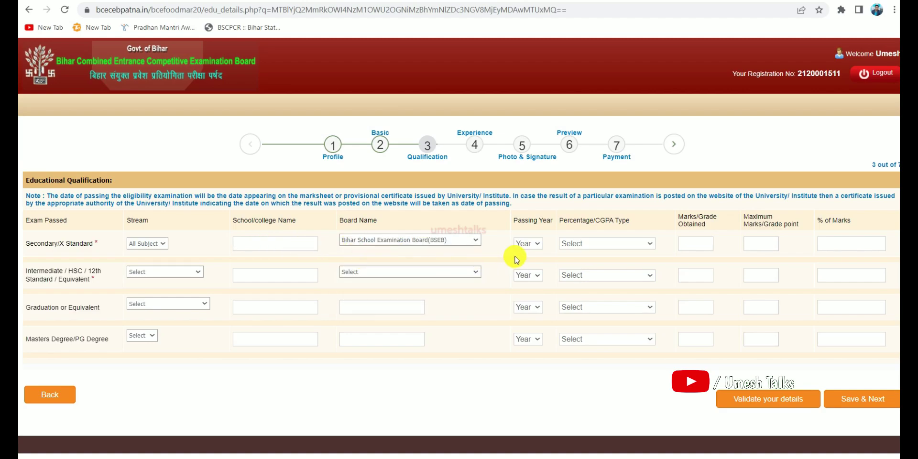
pyautogui.click(525, 244)
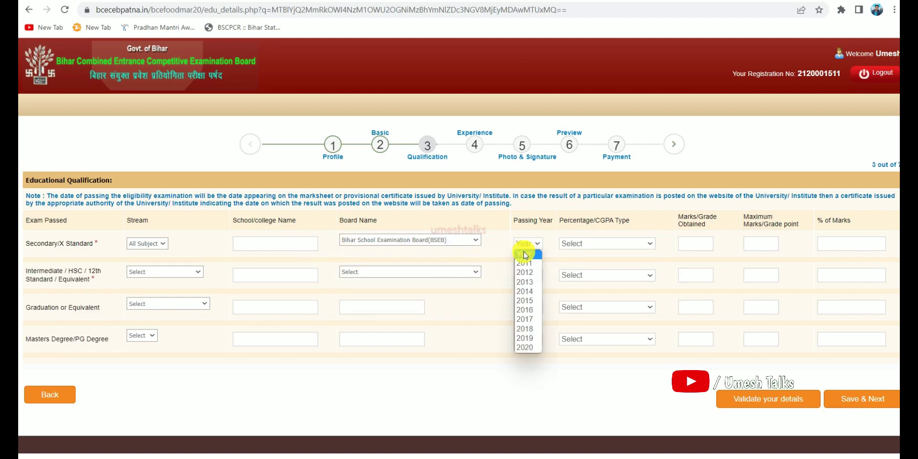
pyautogui.click(525, 292)
# - Set the Secondary/X Standard marks type to Aggregate Marks, with 300 marks obtained out of a maximum of 500
pyautogui.click(581, 245)
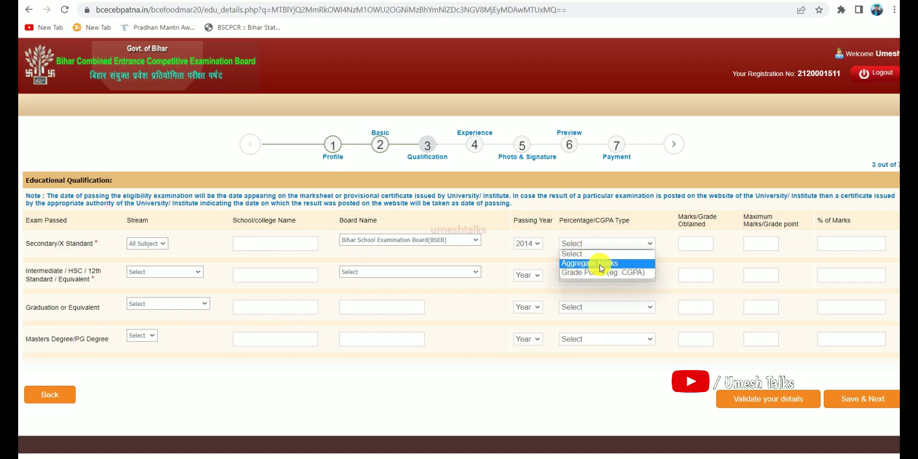
pyautogui.click(569, 267)
pyautogui.click(584, 245)
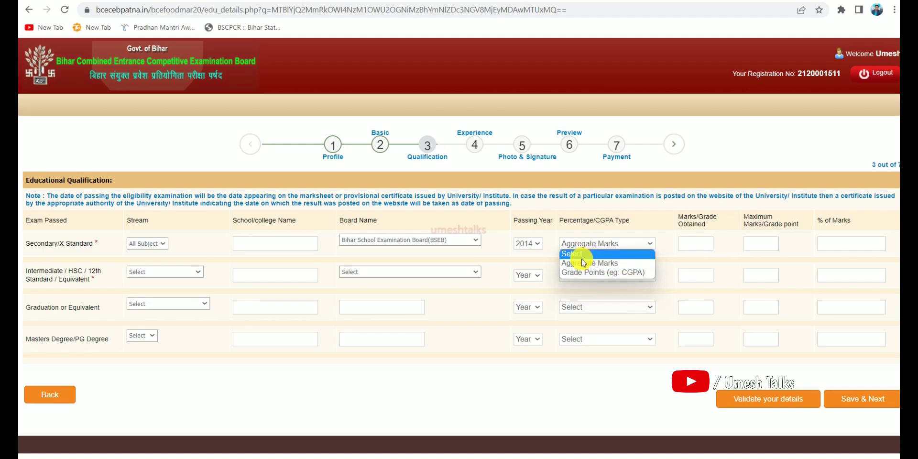
pyautogui.click(688, 246)
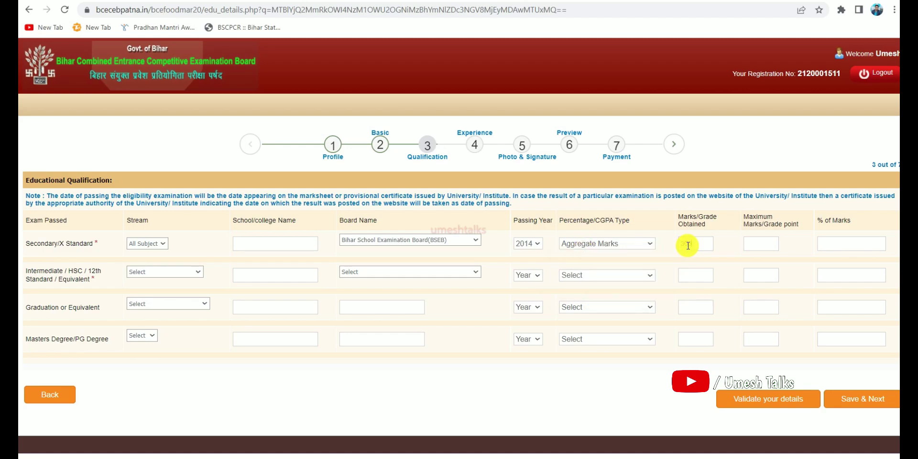
pyautogui.write('300')
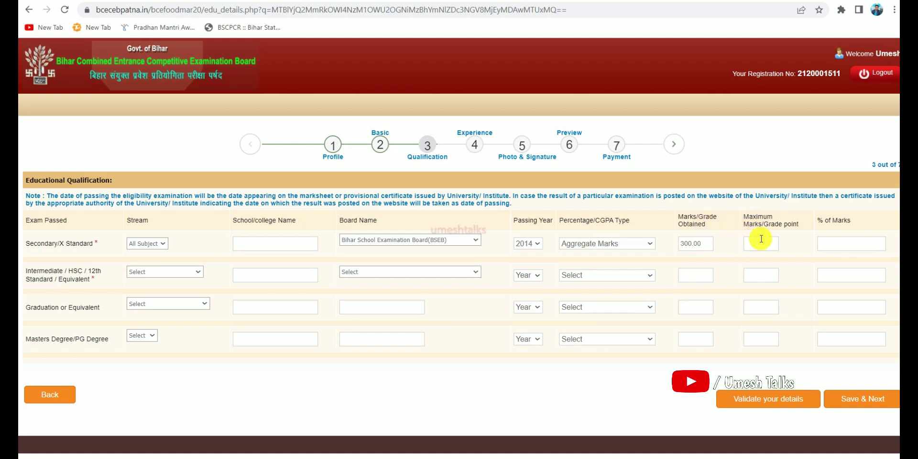
pyautogui.click(761, 238)
pyautogui.write('500')
pyautogui.click(805, 245)
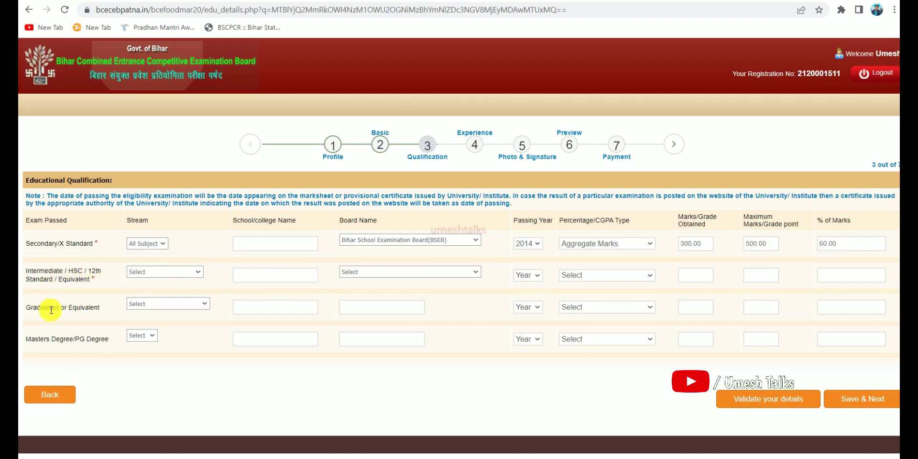
# - Set the Graduation or Equivalent stream to the graduation option with computer operation and typing knowledge, and save to reach the Experience page
pyautogui.click(140, 306)
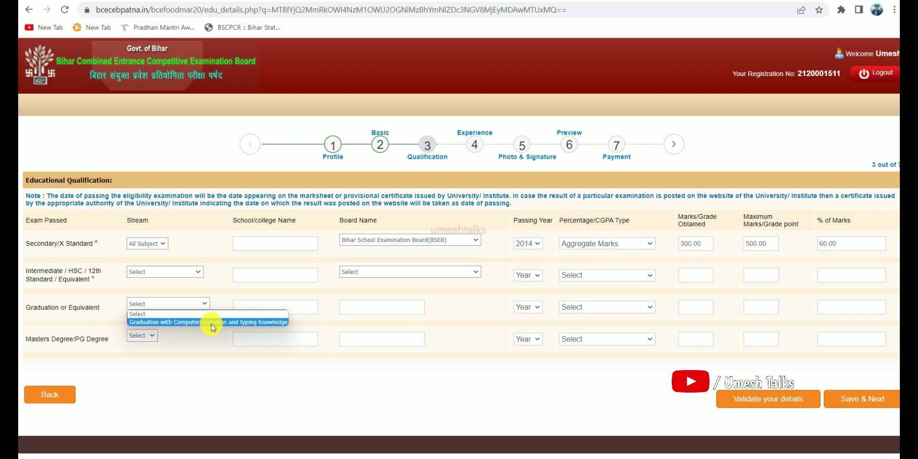
pyautogui.click(257, 322)
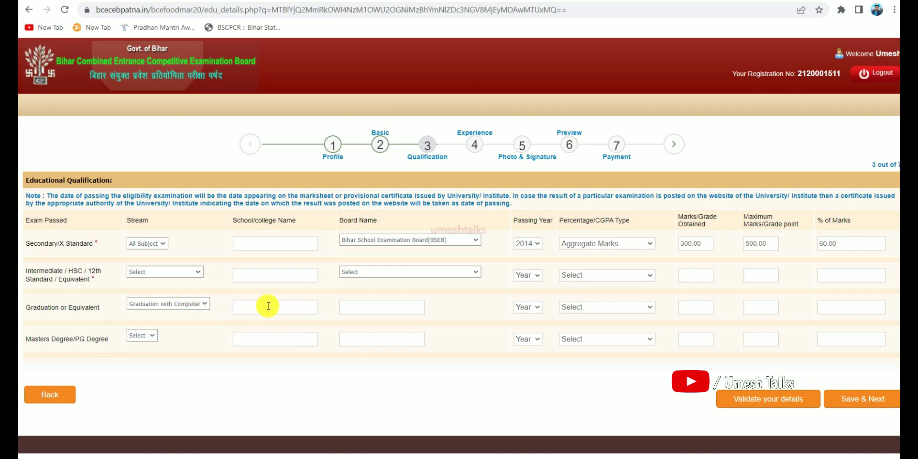
pyautogui.click(288, 305)
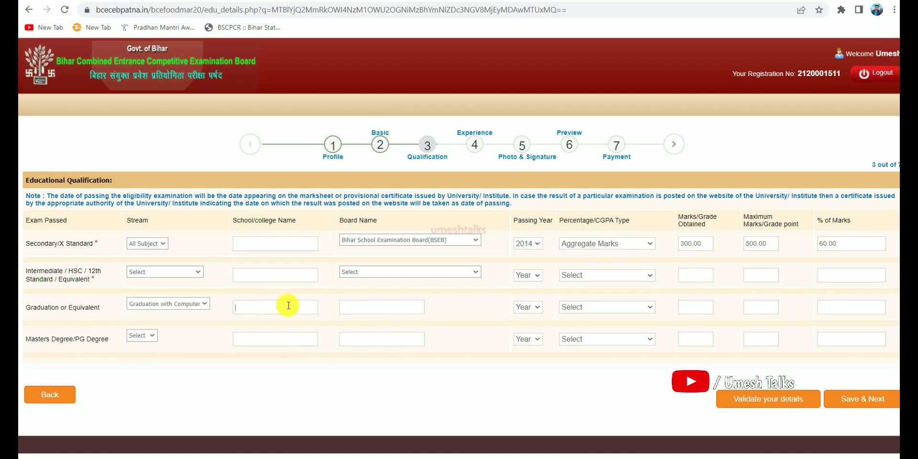
pyautogui.click(139, 336)
pyautogui.click(181, 339)
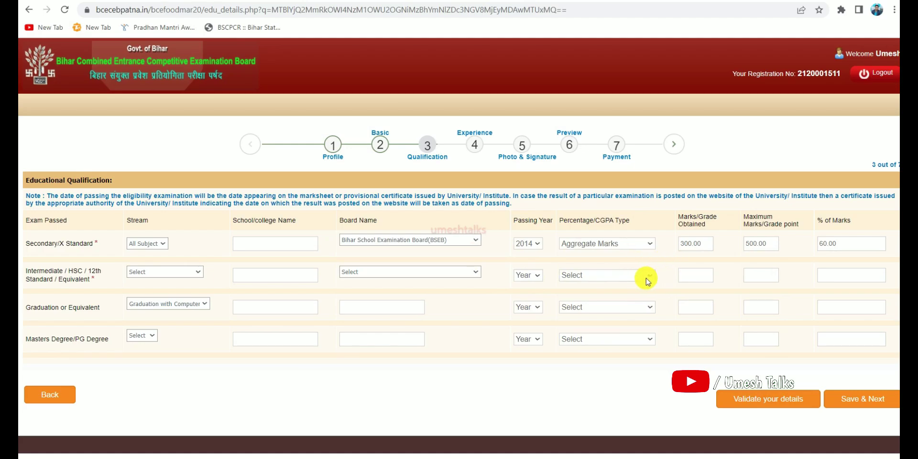
pyautogui.click(856, 405)
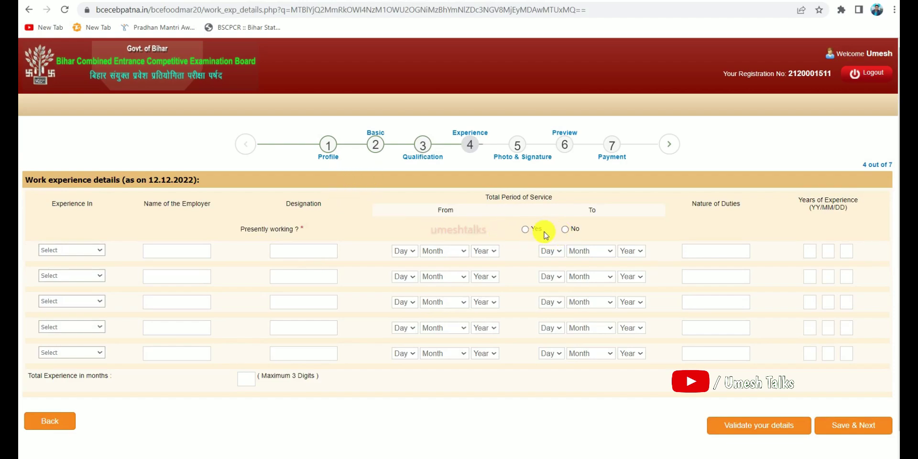
# - Answer No to Presently working, validate the work experience details, and save to advance to the Photo & Signature page
pyautogui.click(524, 230)
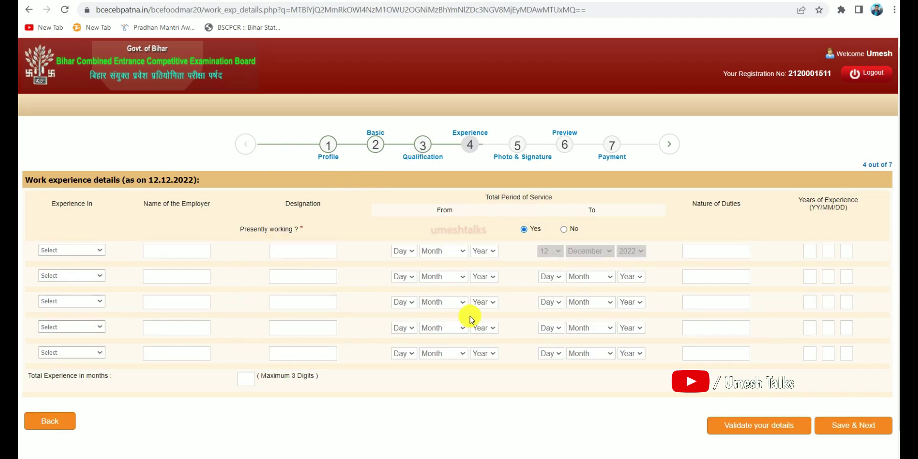
pyautogui.click(564, 230)
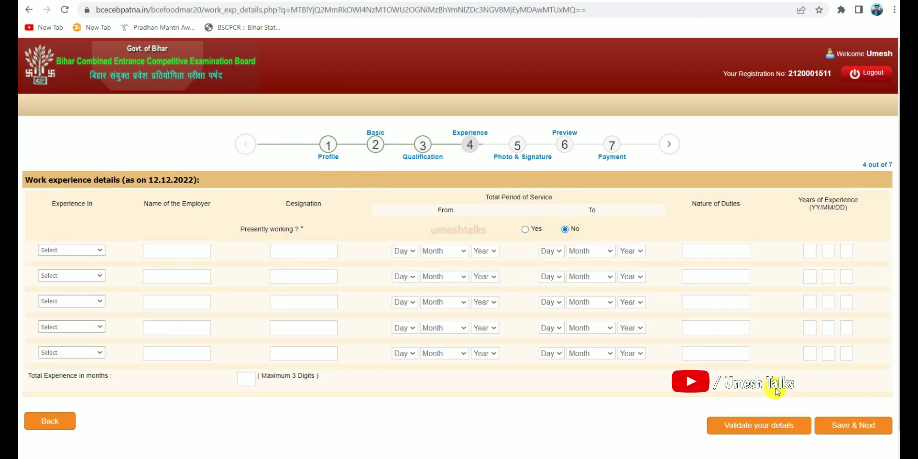
pyautogui.click(770, 427)
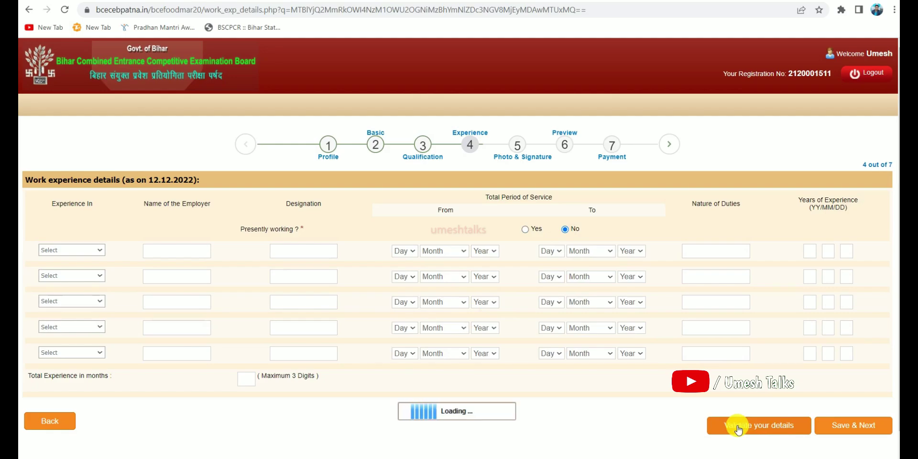
pyautogui.press('Return')
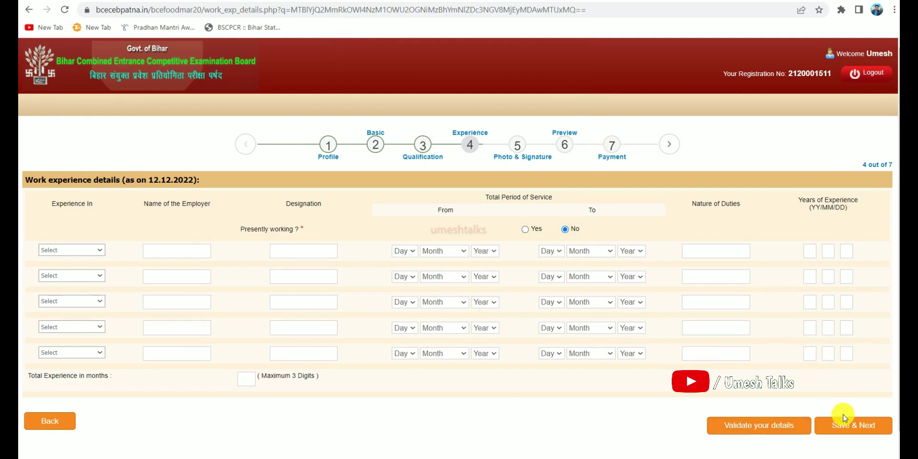
pyautogui.click(845, 427)
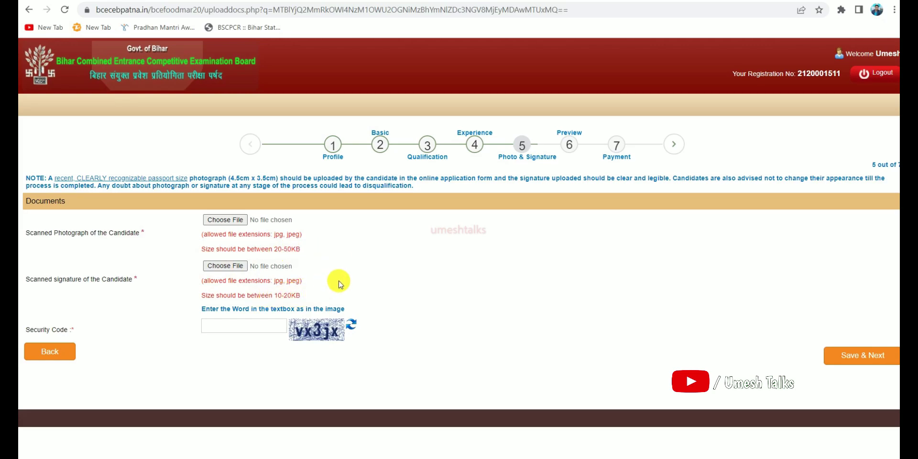
# - Upload p.jpg as the candidate's scanned photograph and sing.jpg as the scanned signature, accepting both previews
pyautogui.click(223, 220)
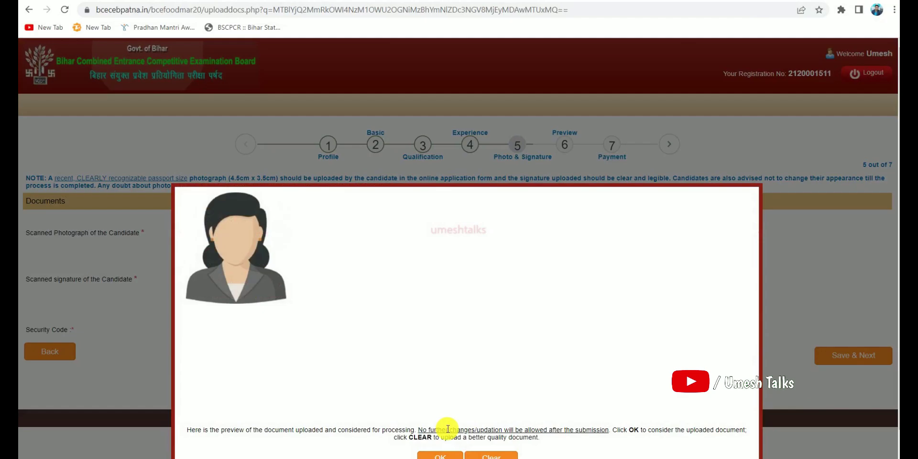
pyautogui.scroll(-1, 438, 433)
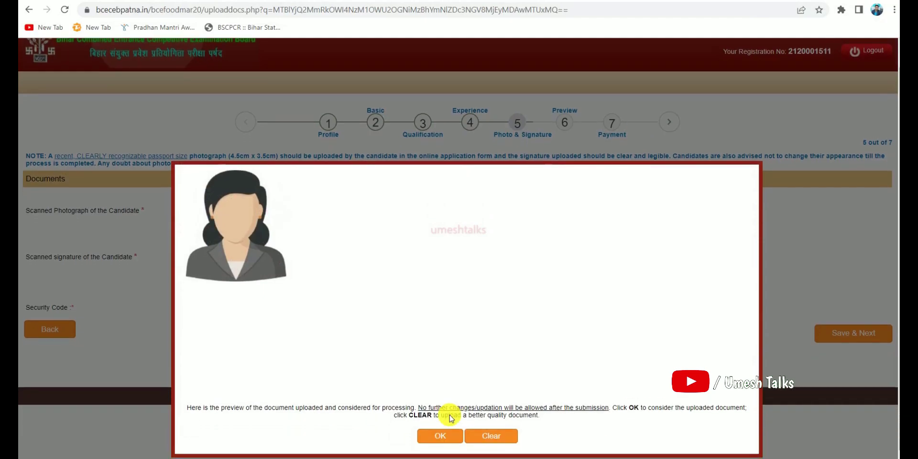
pyautogui.click(437, 436)
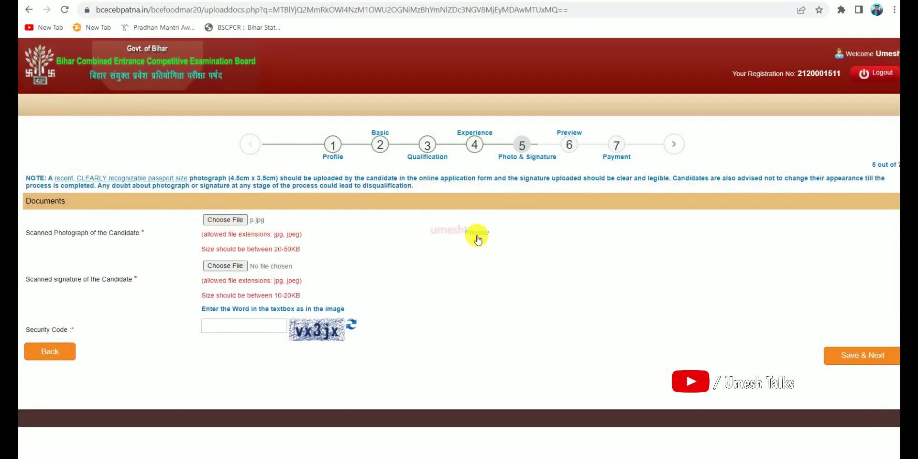
pyautogui.click(228, 266)
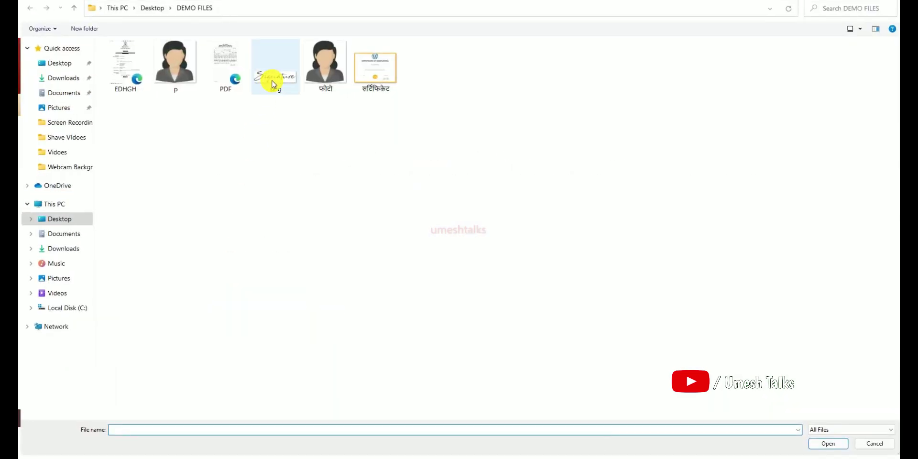
pyautogui.doubleClick(273, 84)
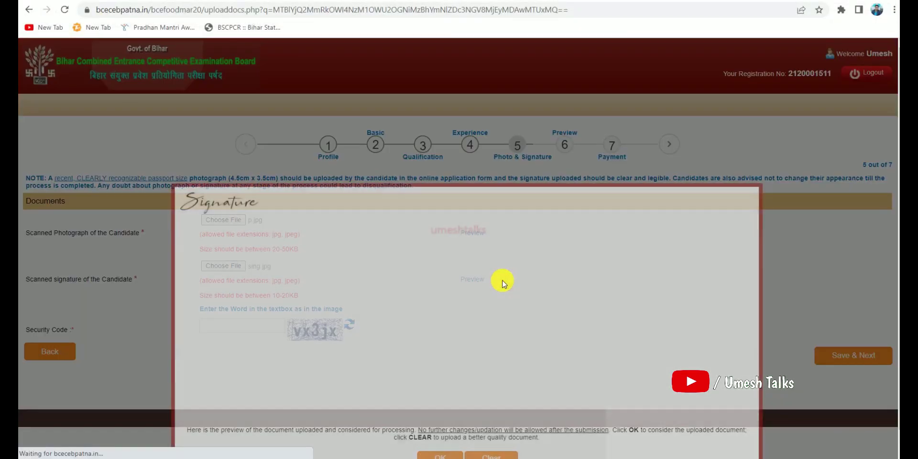
pyautogui.click(438, 437)
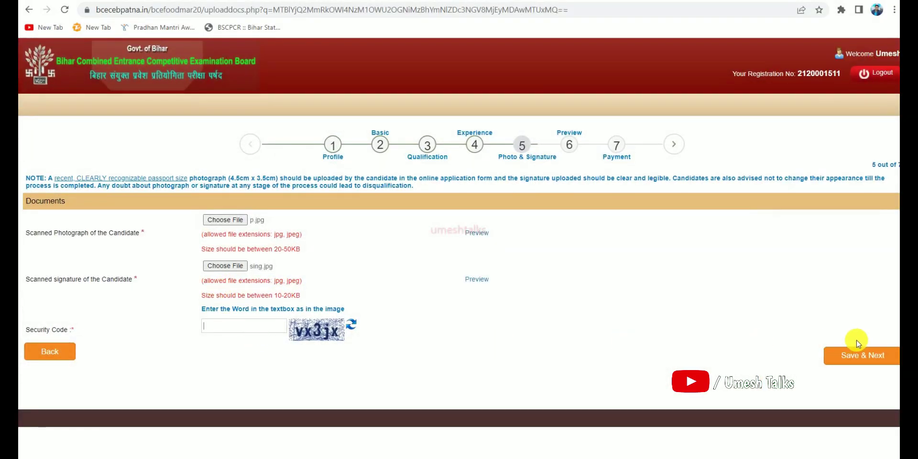
# - Fill in the security code shown in the image and save the Photo & Signature page, confirming the uploaded documents are correct
pyautogui.click(866, 362)
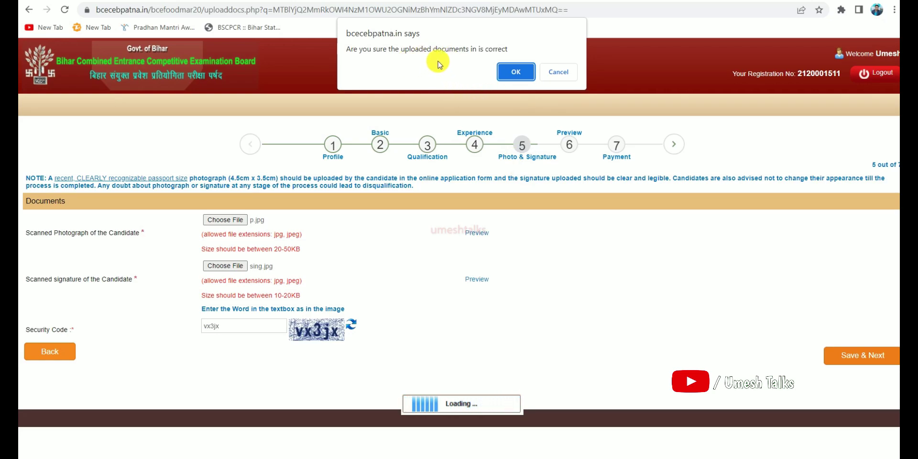
pyautogui.click(514, 72)
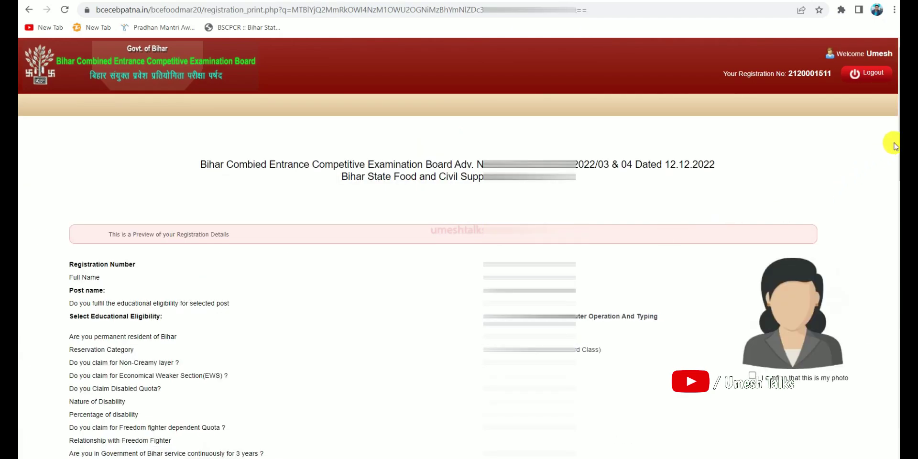
# - In the registration preview, confirm the photo and signature, agree to the declaration, and make the final submission
pyautogui.moveTo(896, 143); pyautogui.dragTo(894, 199)
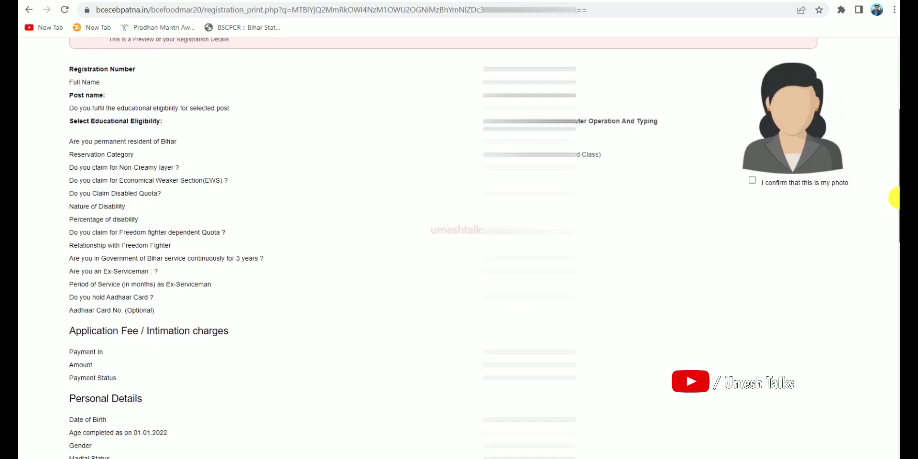
pyautogui.click(751, 179)
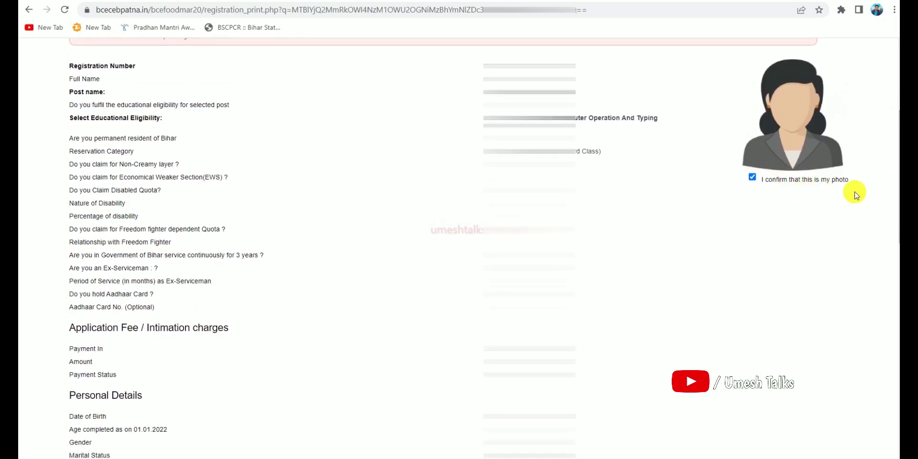
pyautogui.moveTo(894, 191); pyautogui.dragTo(895, 387)
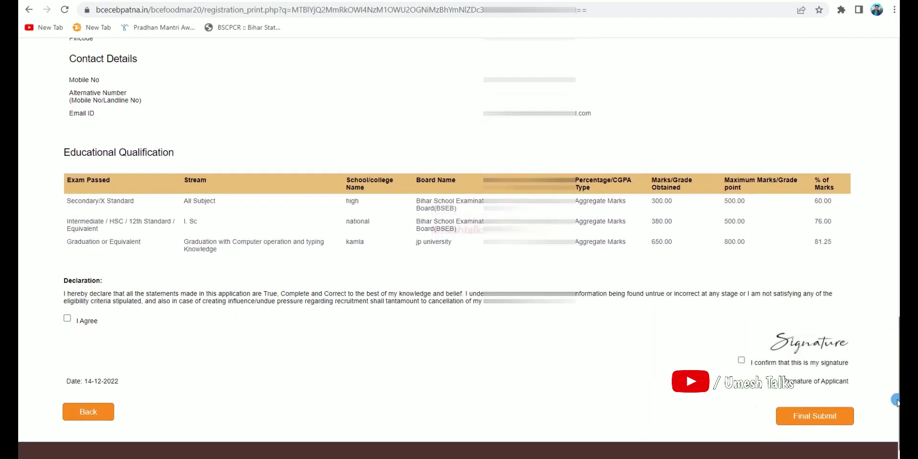
pyautogui.click(68, 319)
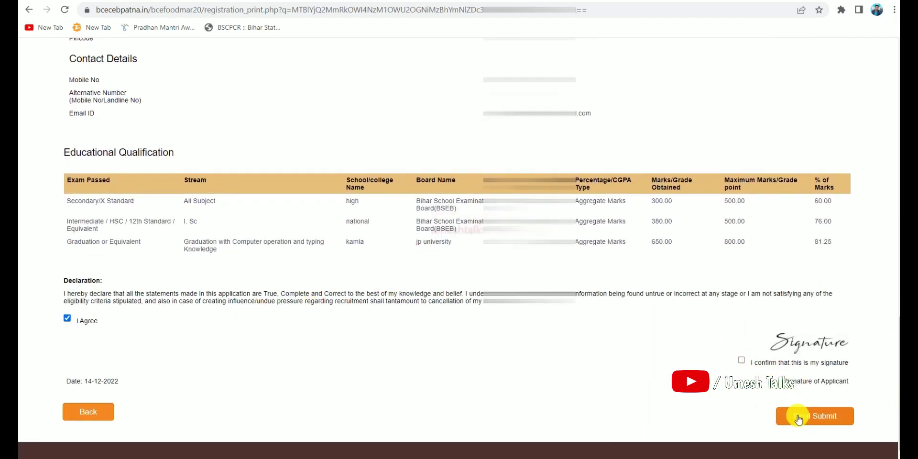
pyautogui.click(741, 360)
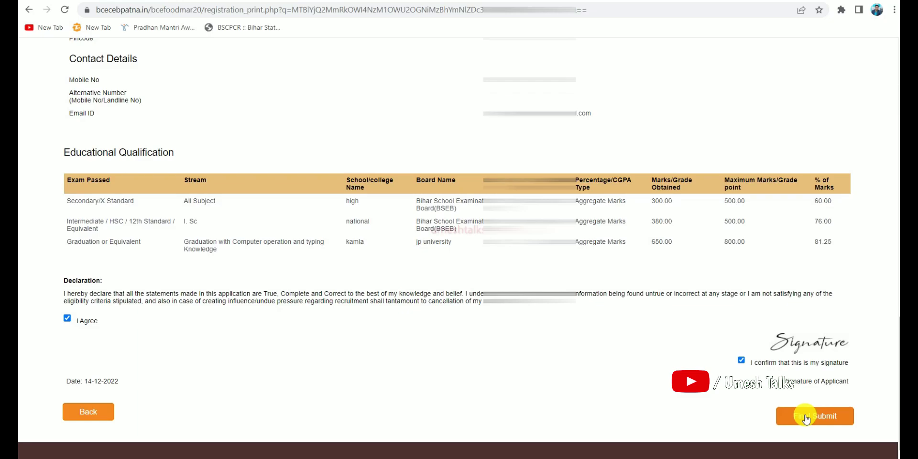
pyautogui.click(806, 417)
pyautogui.click(499, 82)
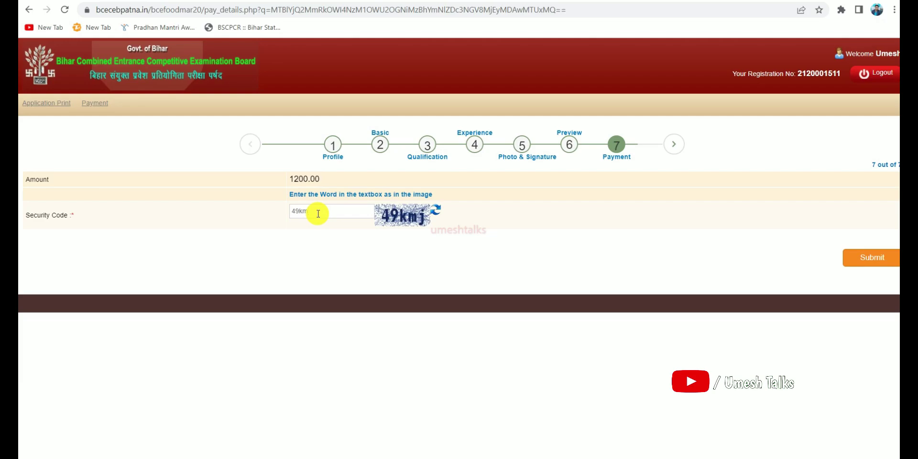
# - Complete the security code on the Payment page and submit the application fee payment, accepting the confirmation
pyautogui.write('j')
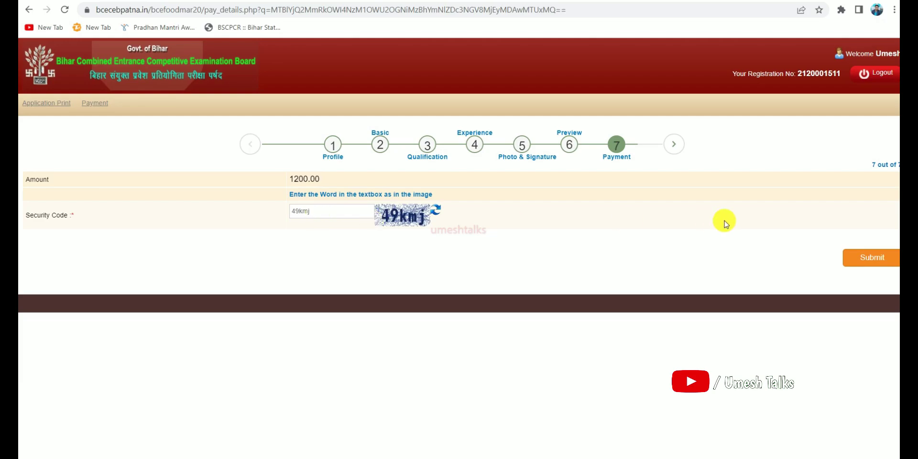
pyautogui.click(890, 258)
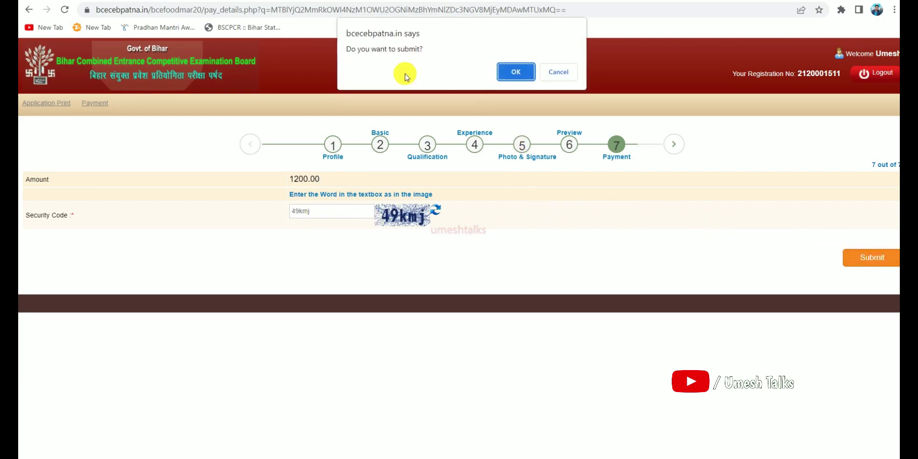
pyautogui.click(515, 72)
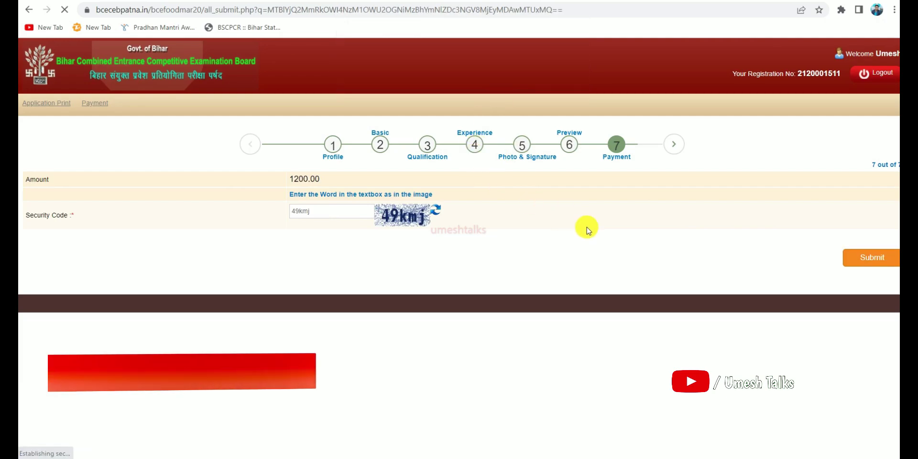